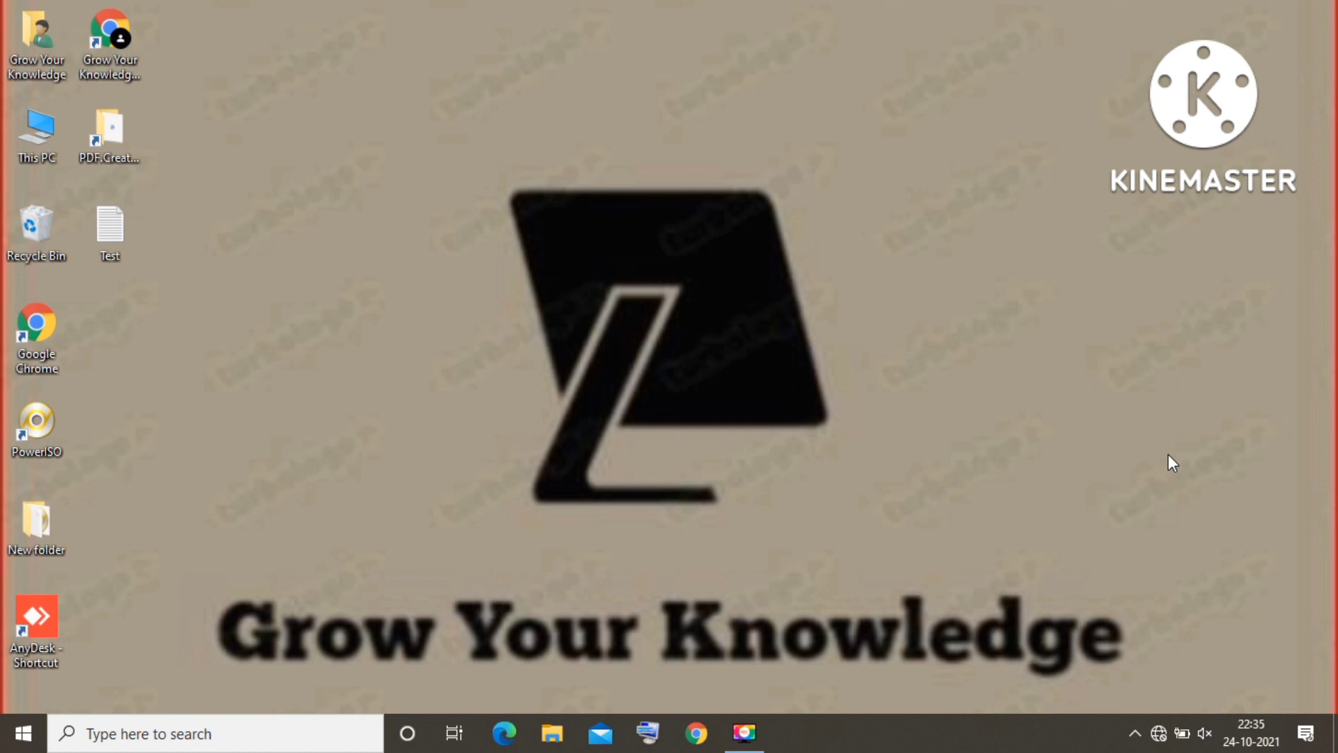
Open PDF.Creator.Plus, look into the Crack folder and back, then run PNEPUBSetup.
double_click(112, 147)
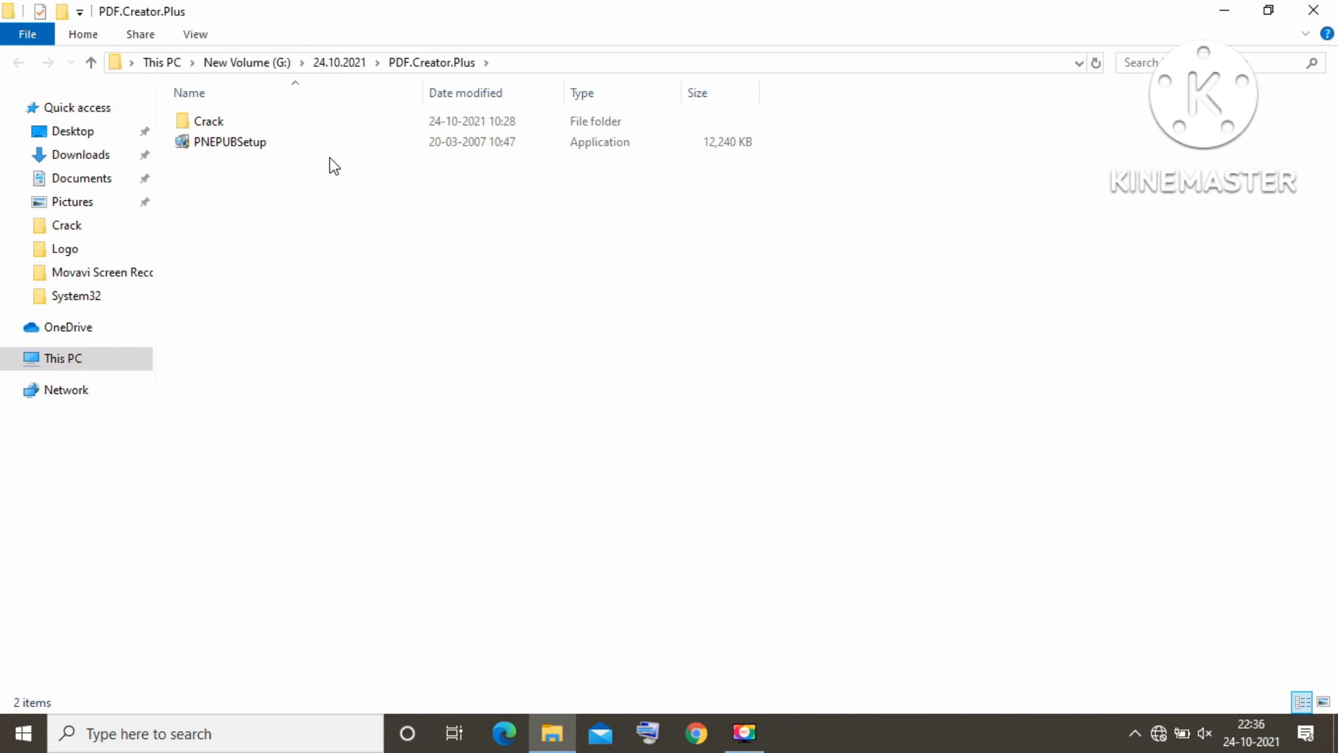
double_click(295, 124)
key(alt+Left)
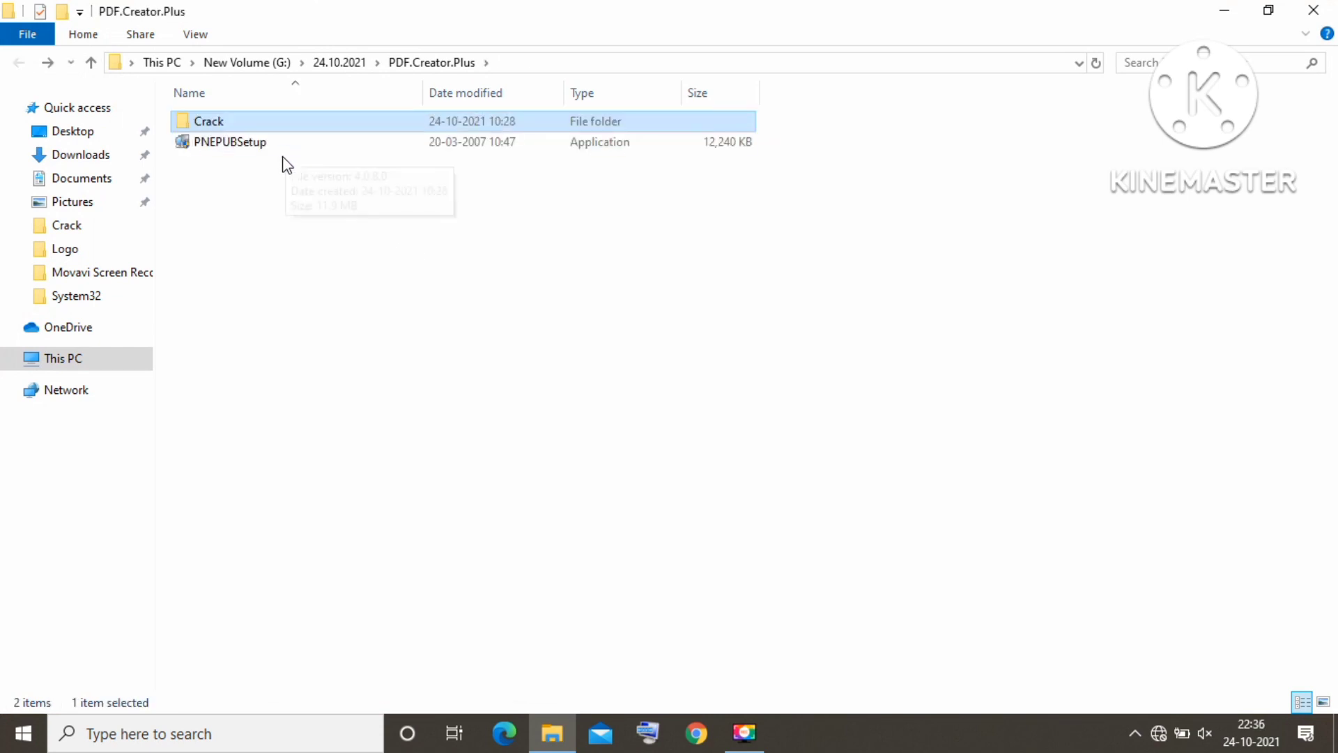
double_click(286, 144)
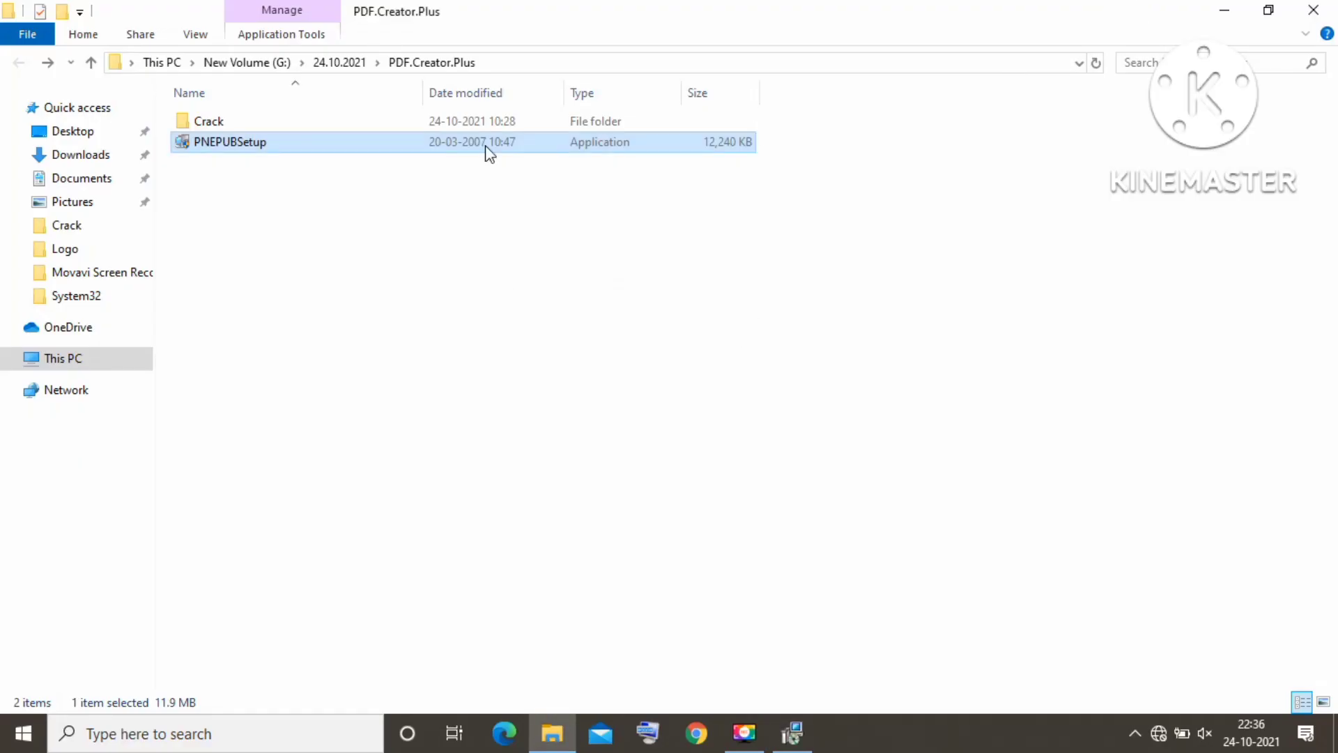
Minimize Explorer, accept the license agreement, and choose the 'Only for me' installation.
click(1228, 5)
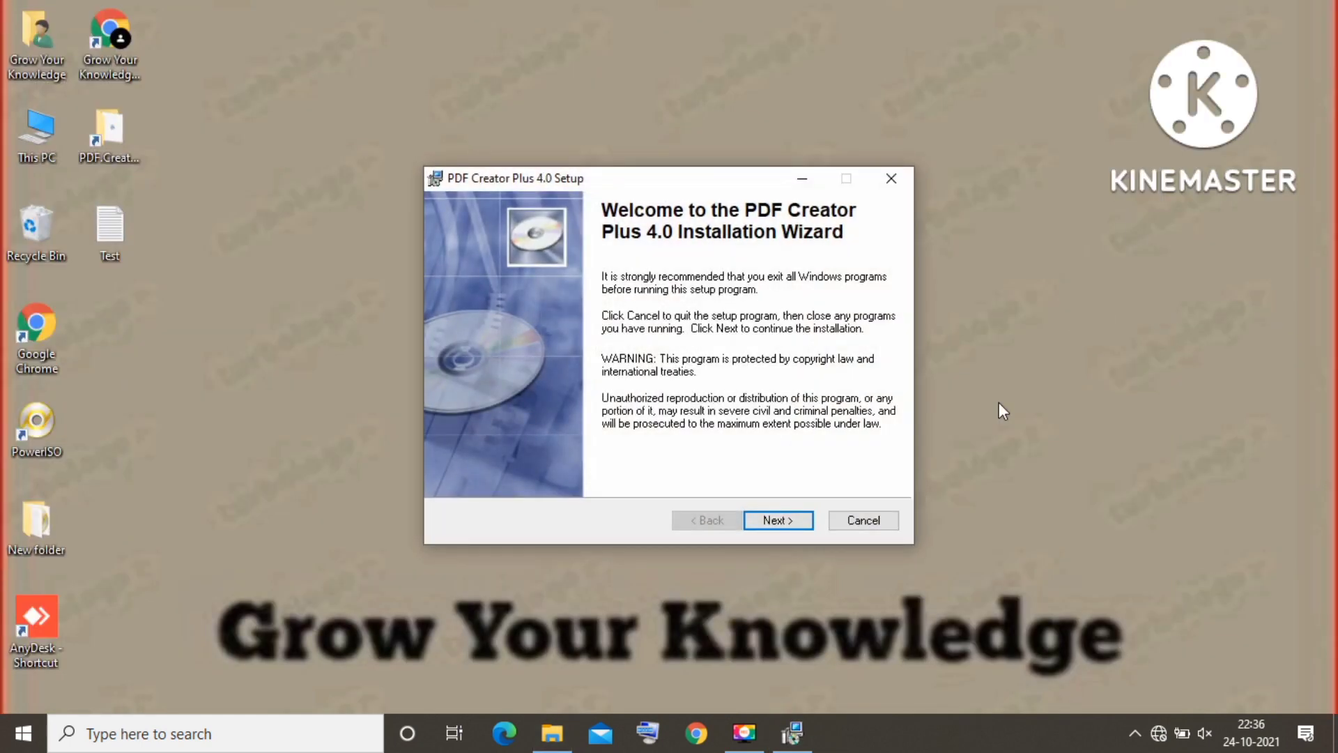
click(794, 523)
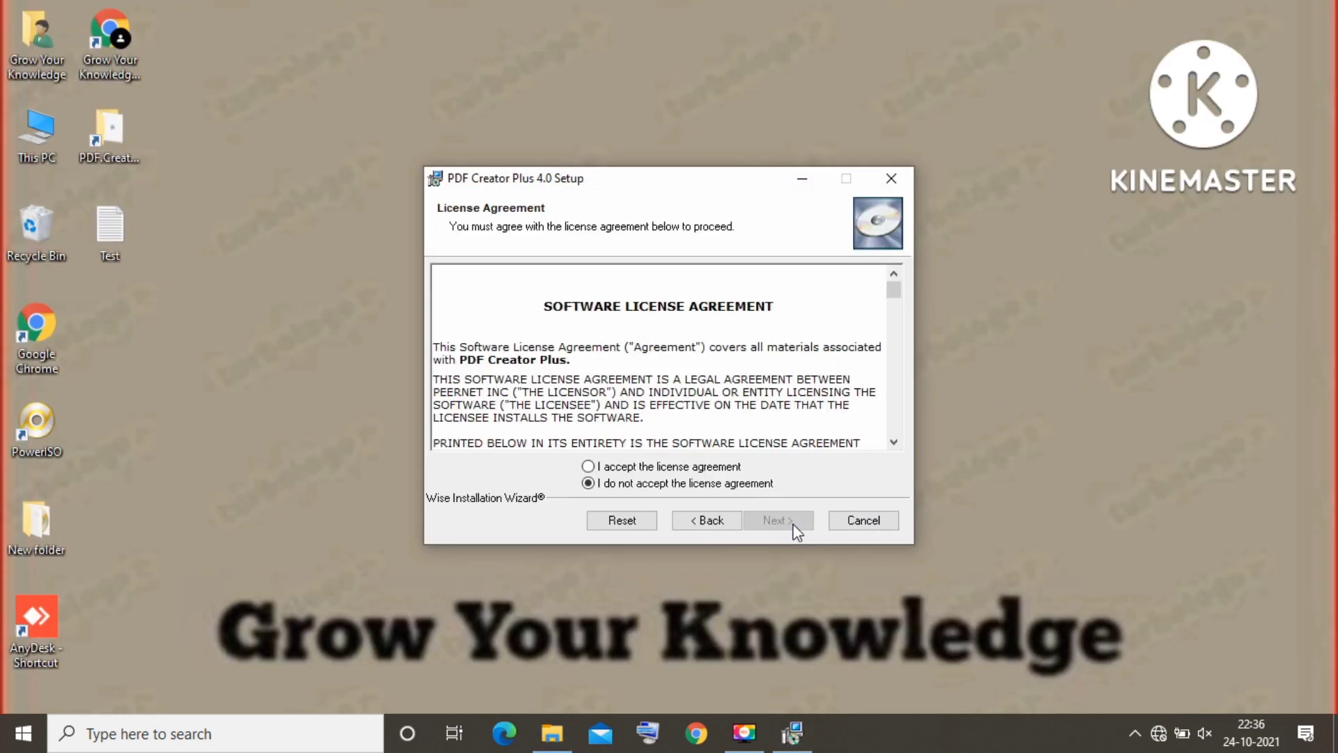
click(728, 469)
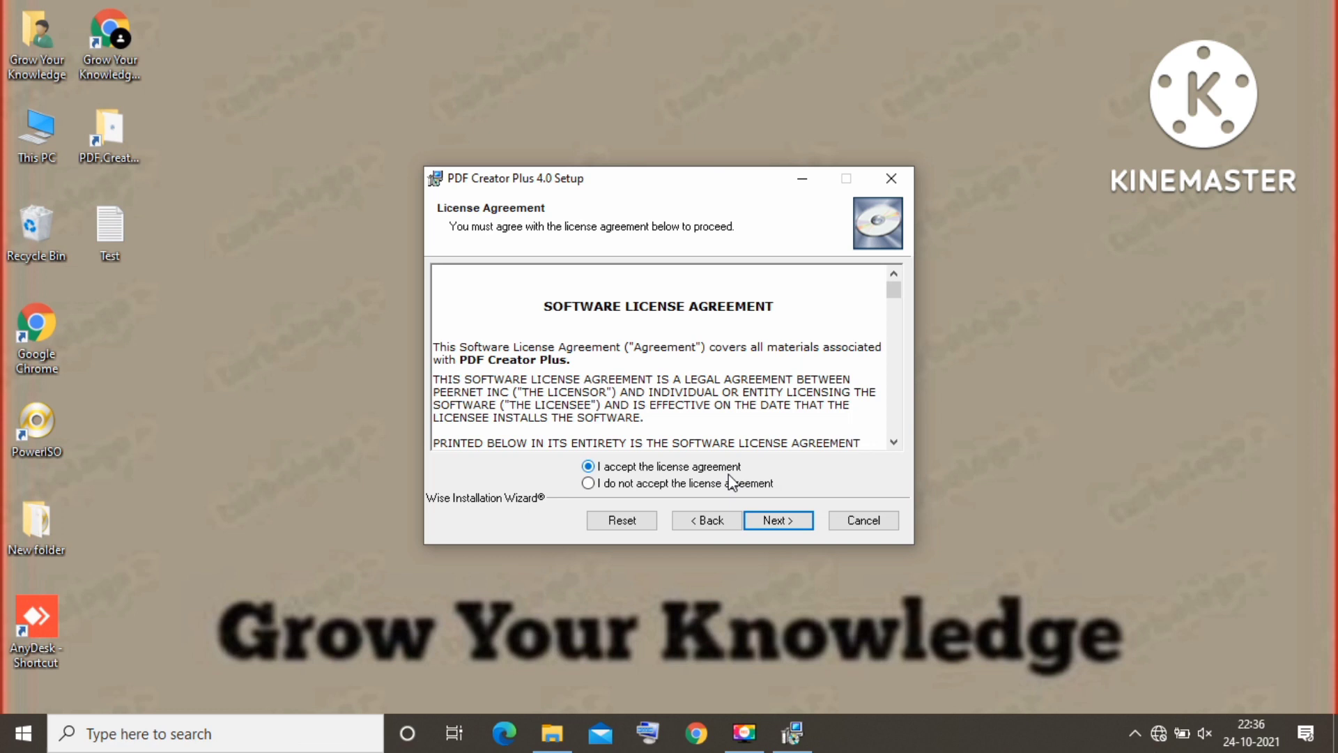
click(773, 522)
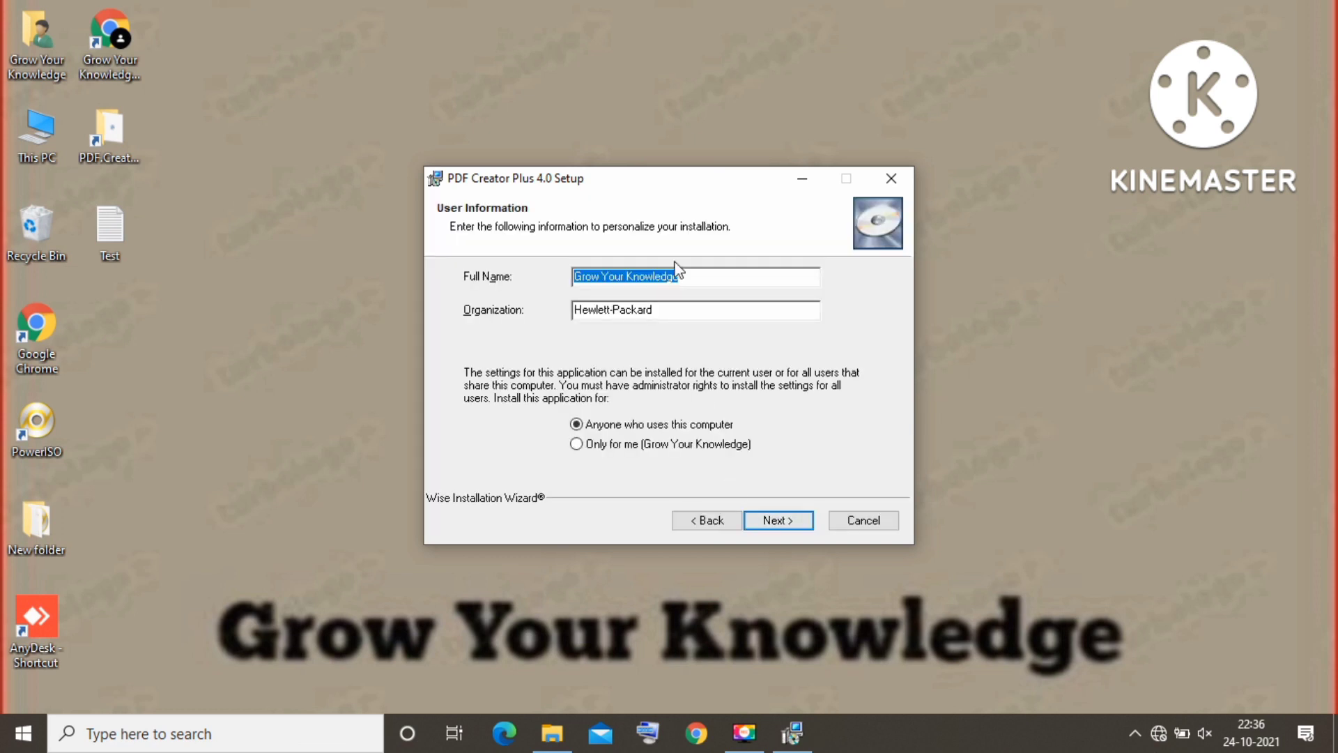
click(711, 274)
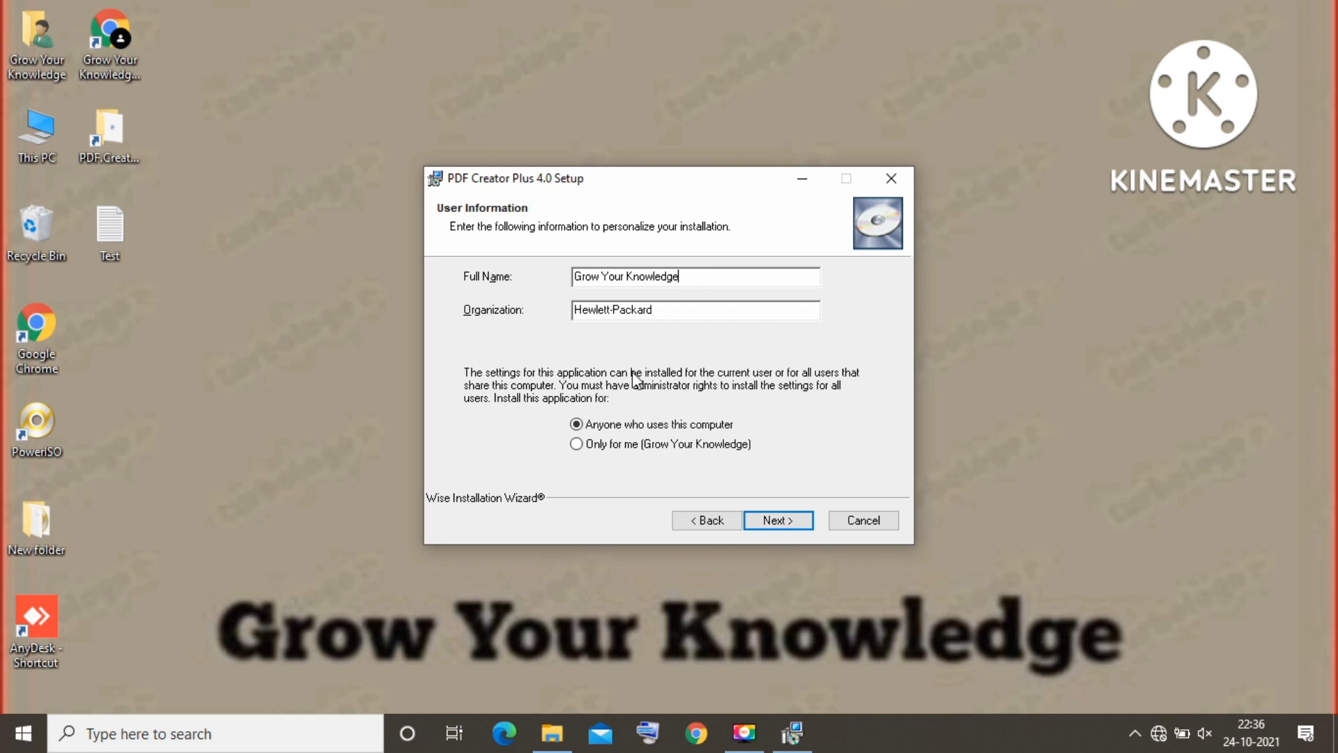
click(631, 449)
Keep the default C:\Program Files (x86)\PDF Creator Plus 4.0\ destination, install, and finish the wizard.
click(784, 522)
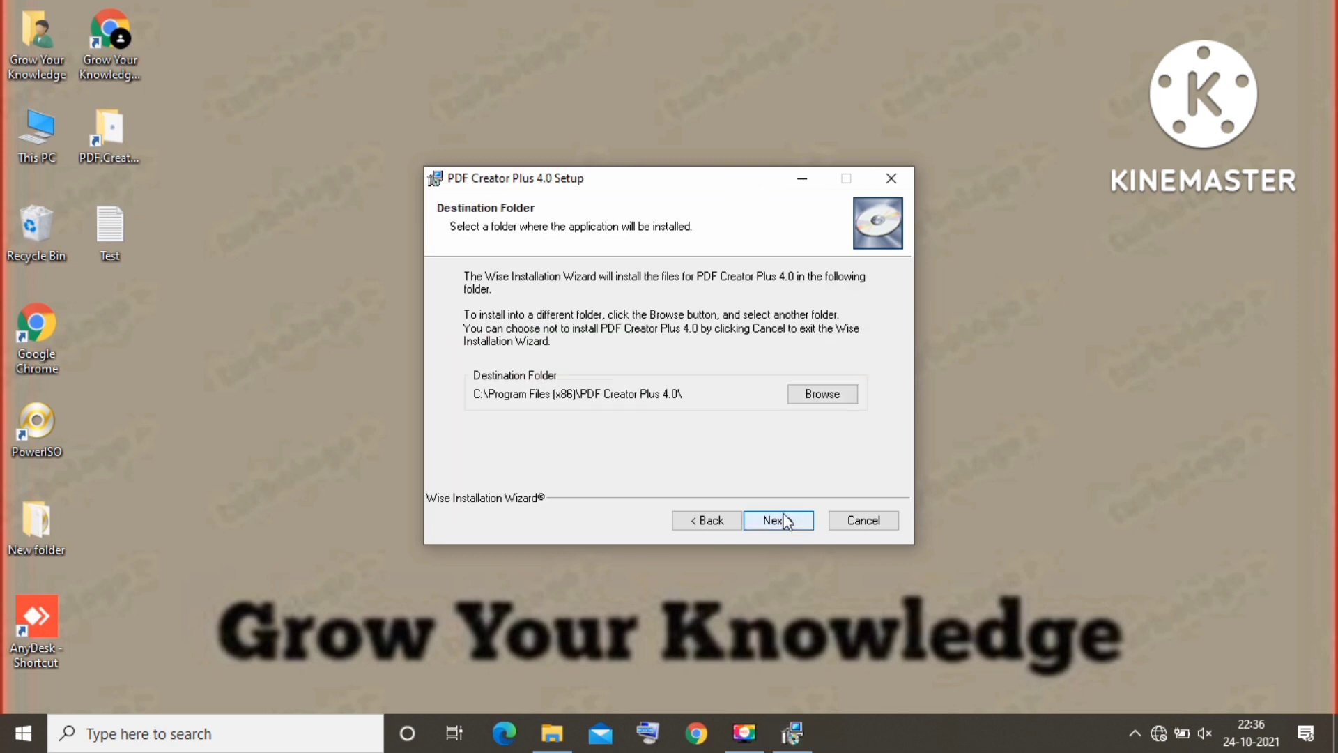
click(784, 522)
click(784, 522)
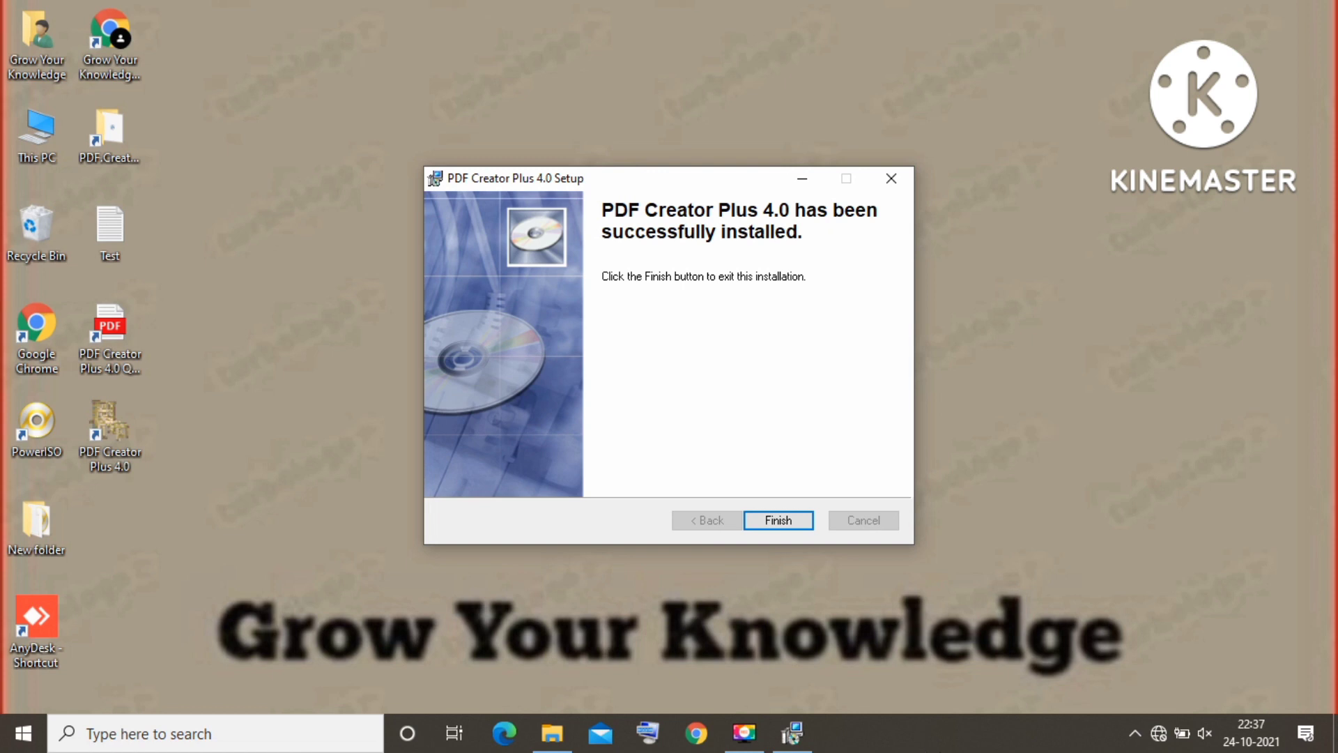
click(792, 522)
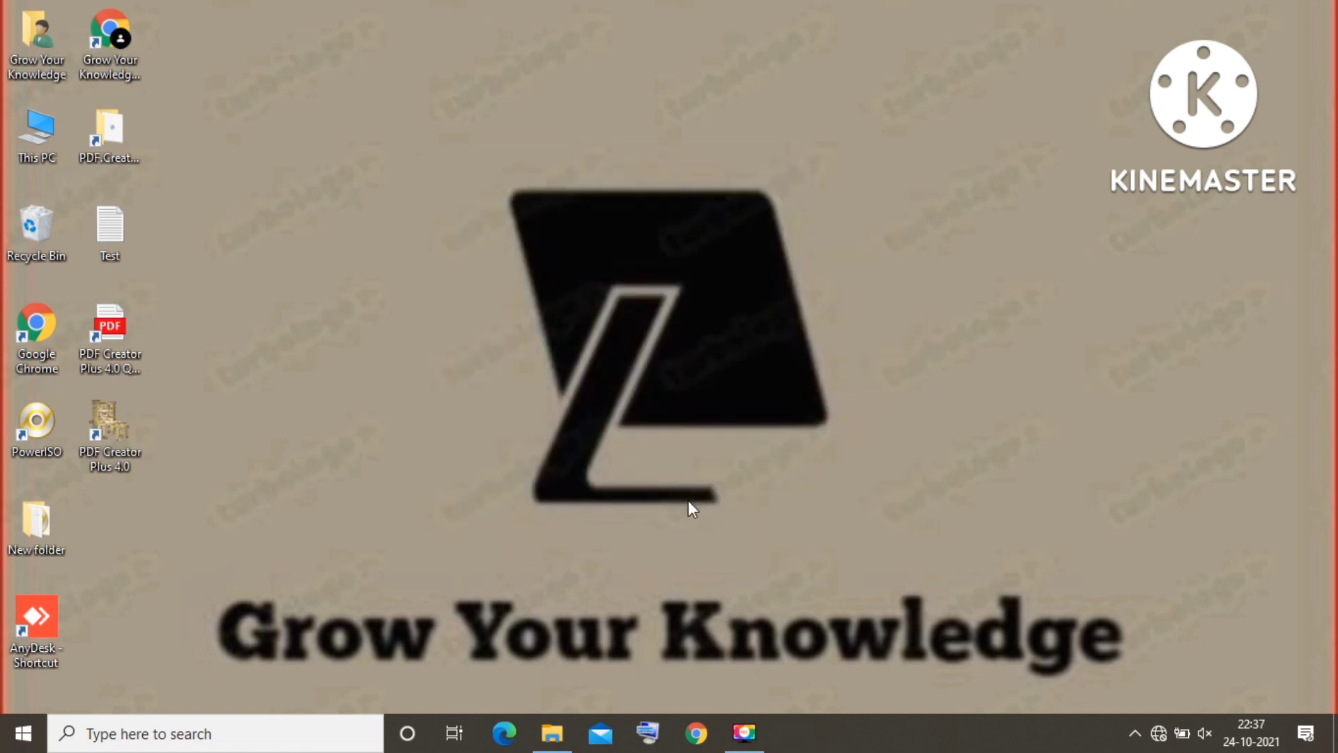
Copy the PNEPUB2 file from the Crack folder.
click(556, 732)
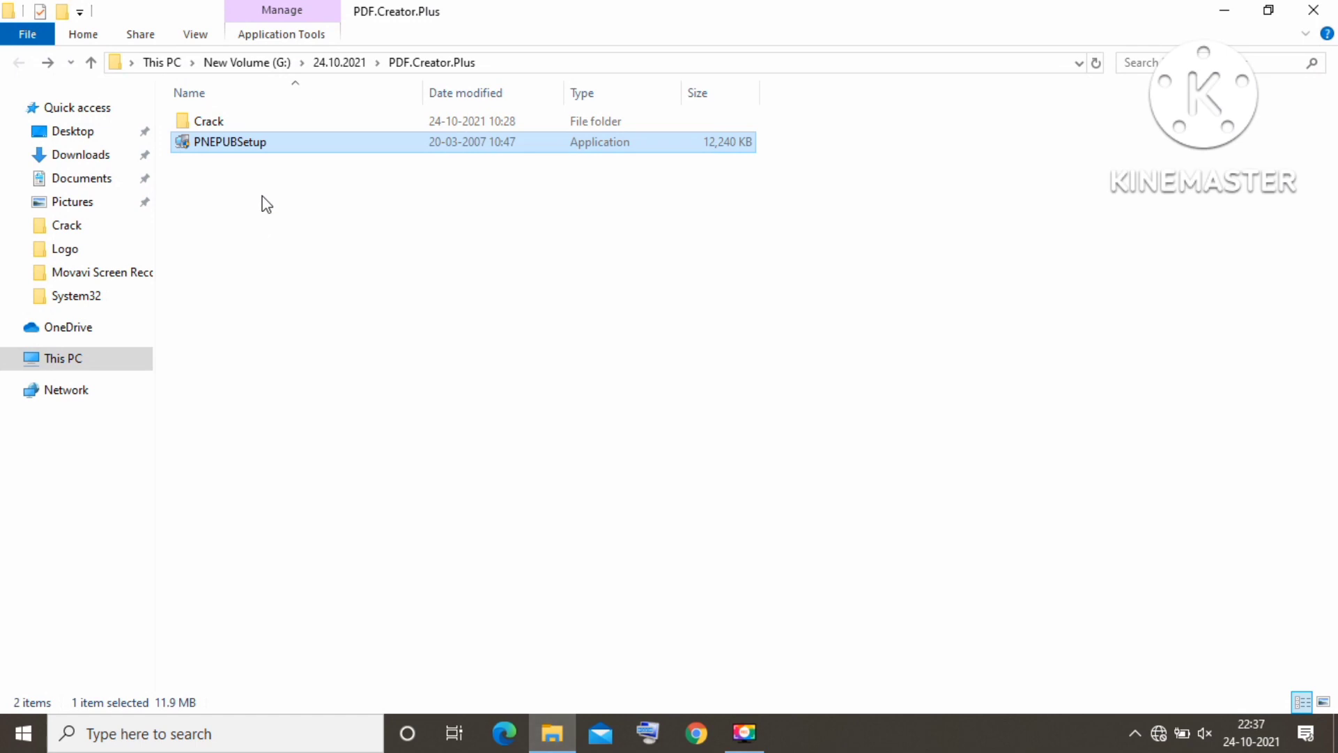
double_click(239, 121)
click(239, 122)
right_click(239, 122)
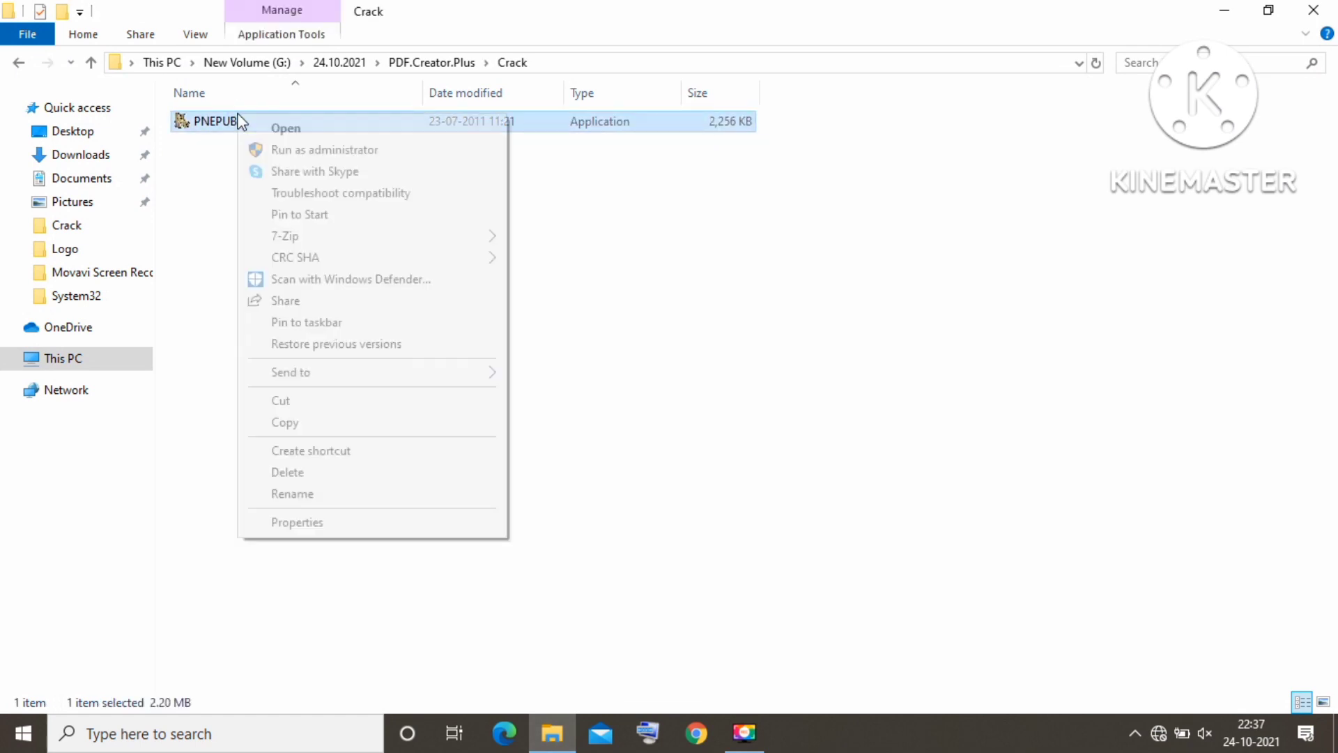
click(317, 422)
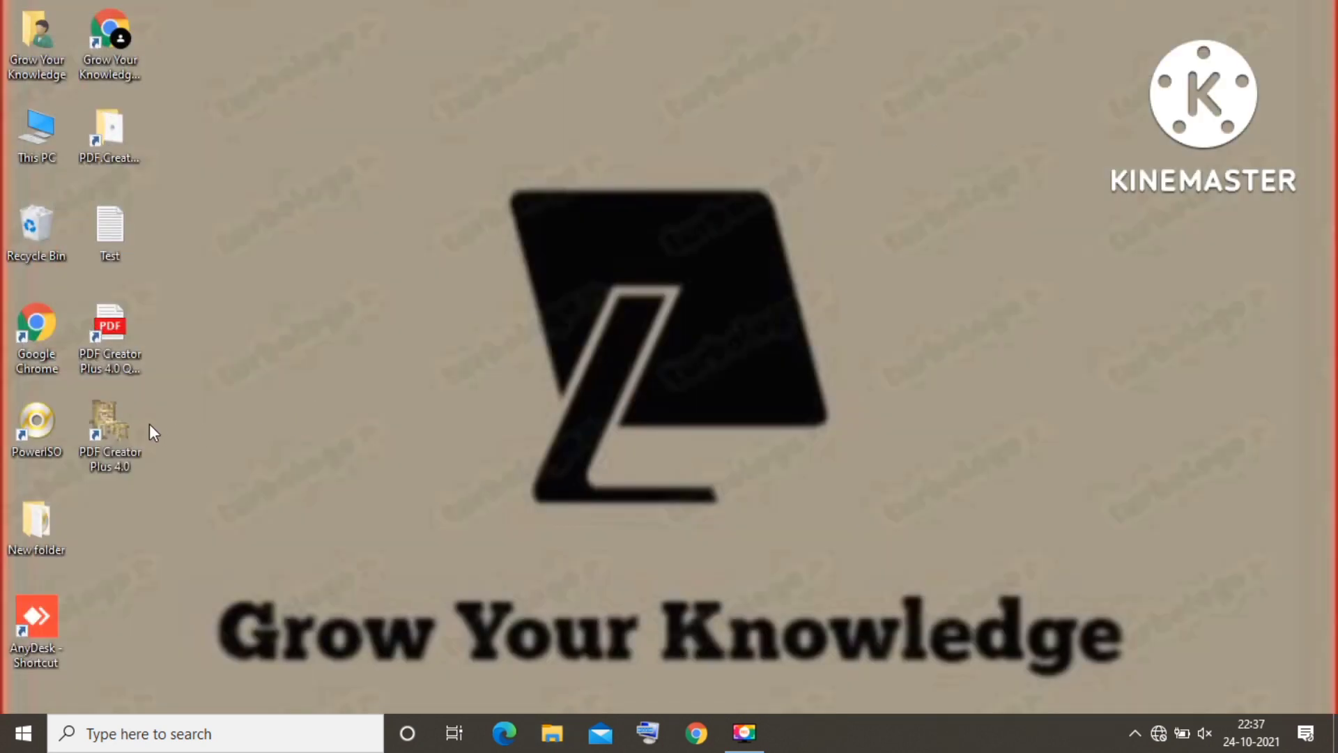
Paste PNEPUB2 into the shortcut's install folder, replacing the existing file with admin permission.
right_click(118, 428)
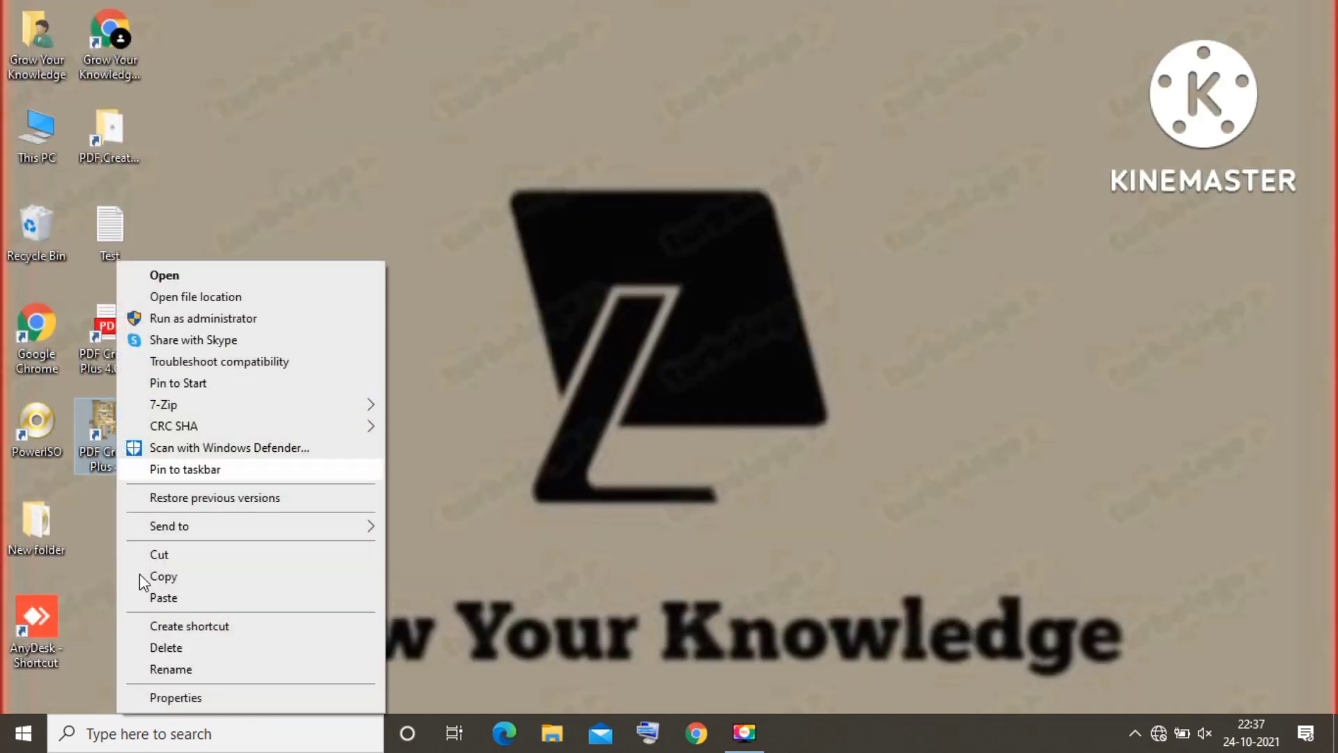
click(158, 696)
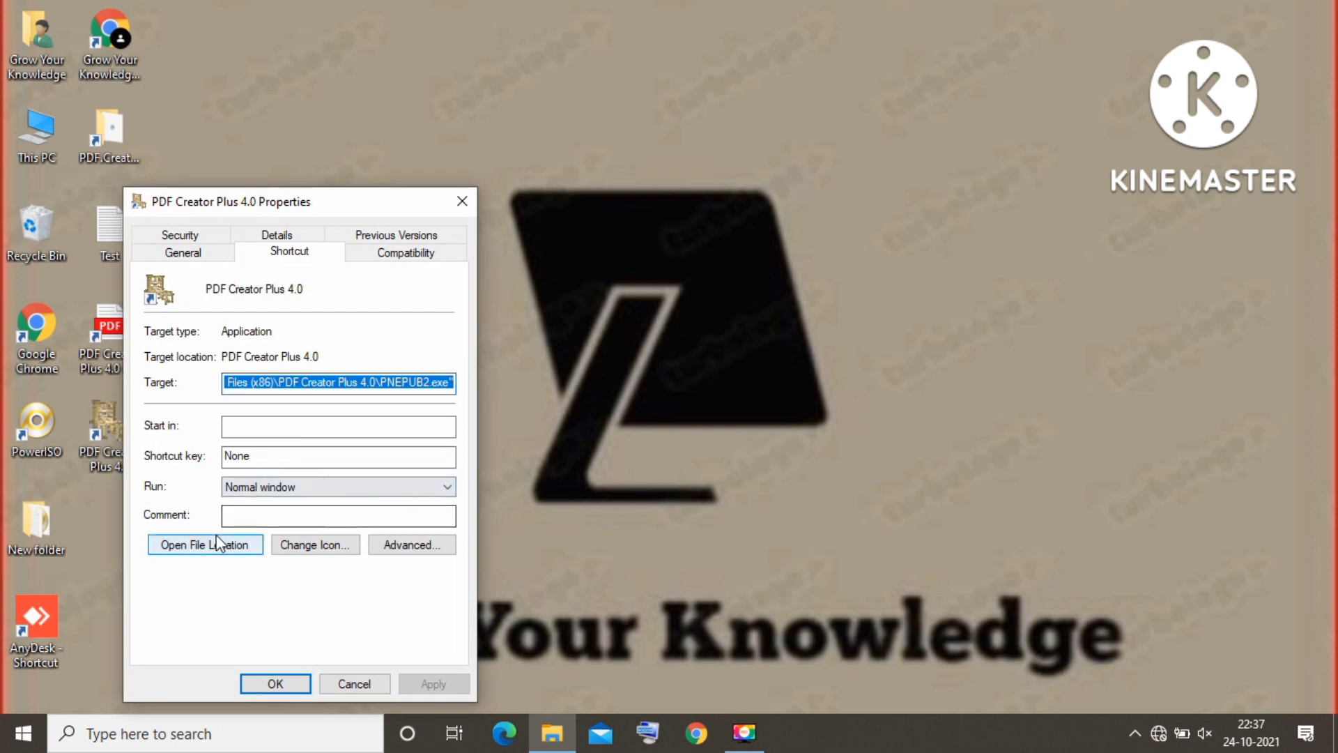
click(222, 544)
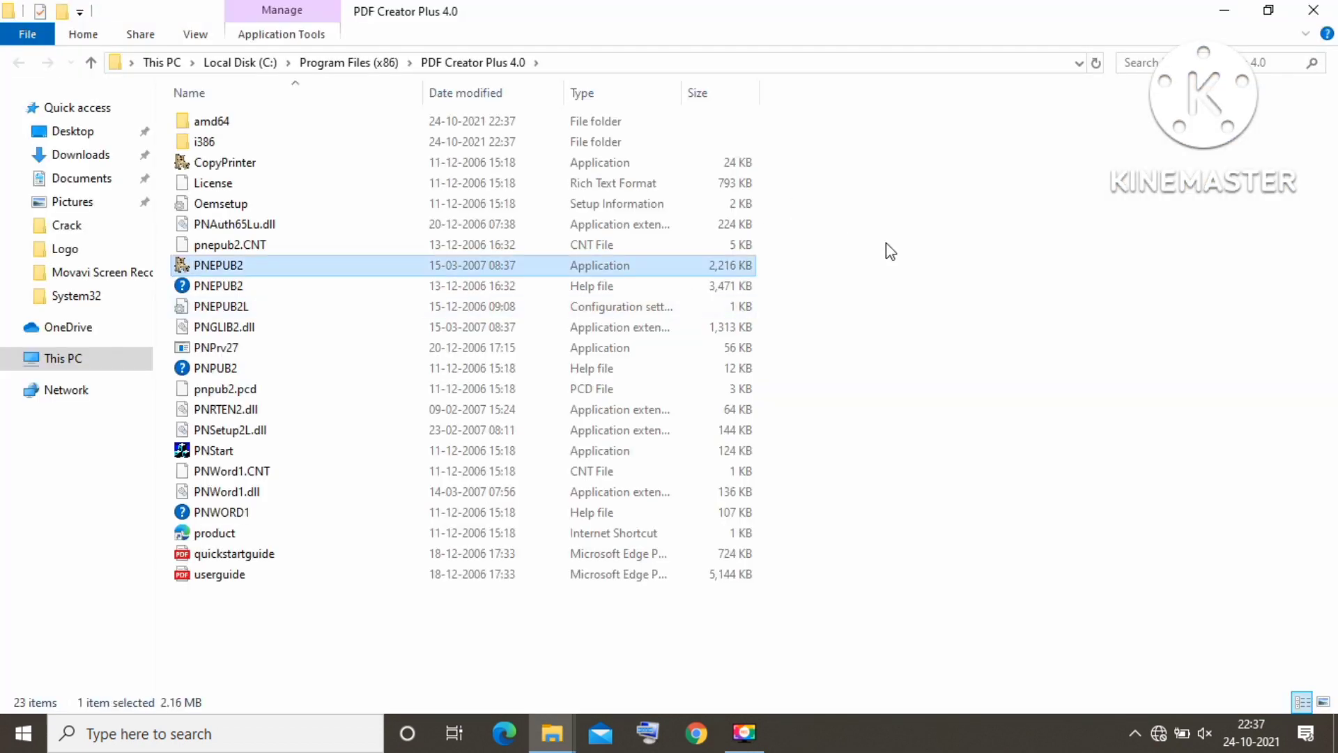
right_click(963, 246)
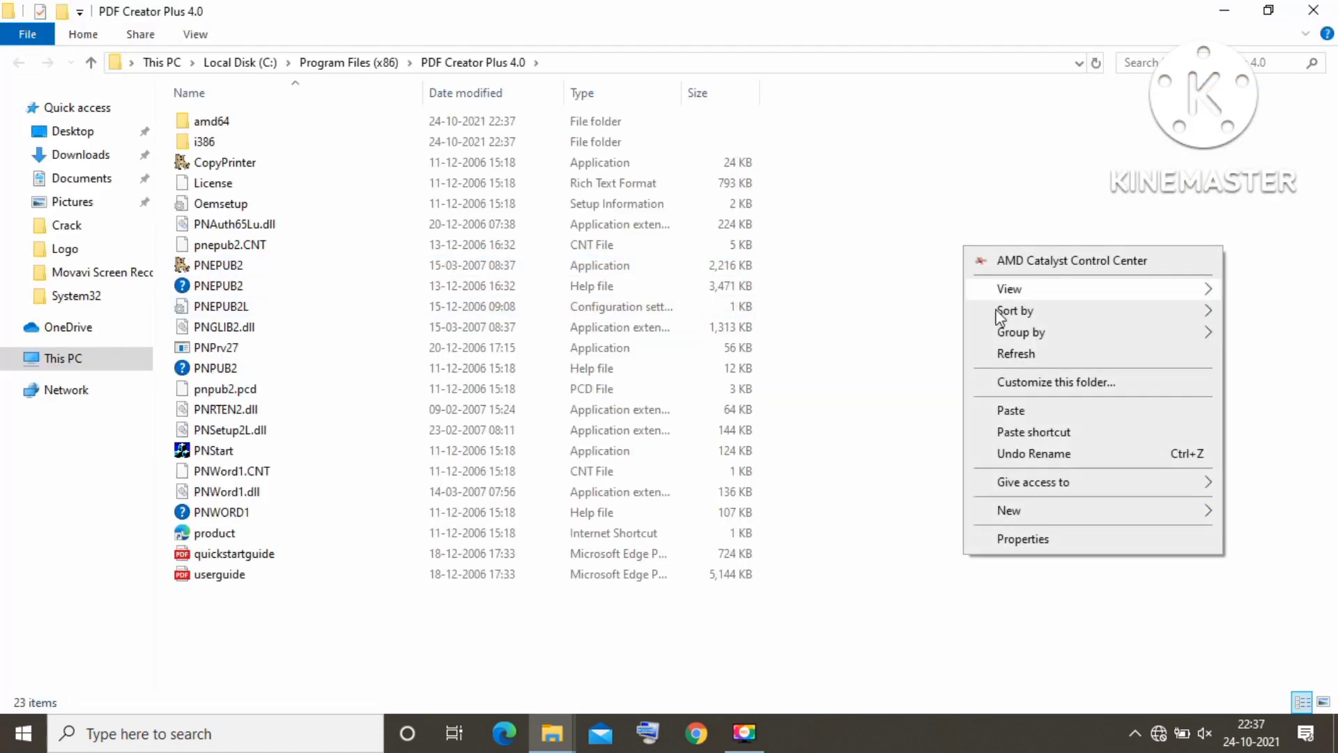
click(1004, 411)
click(659, 208)
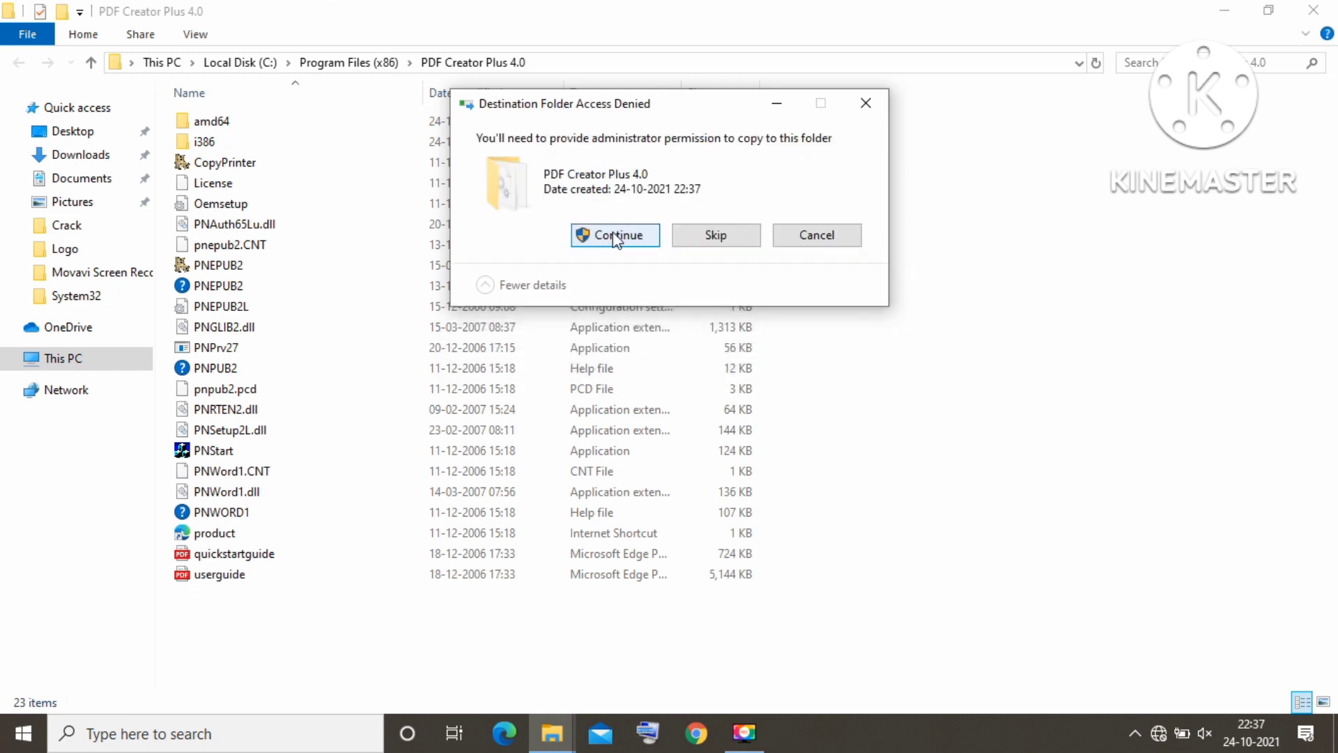
click(612, 235)
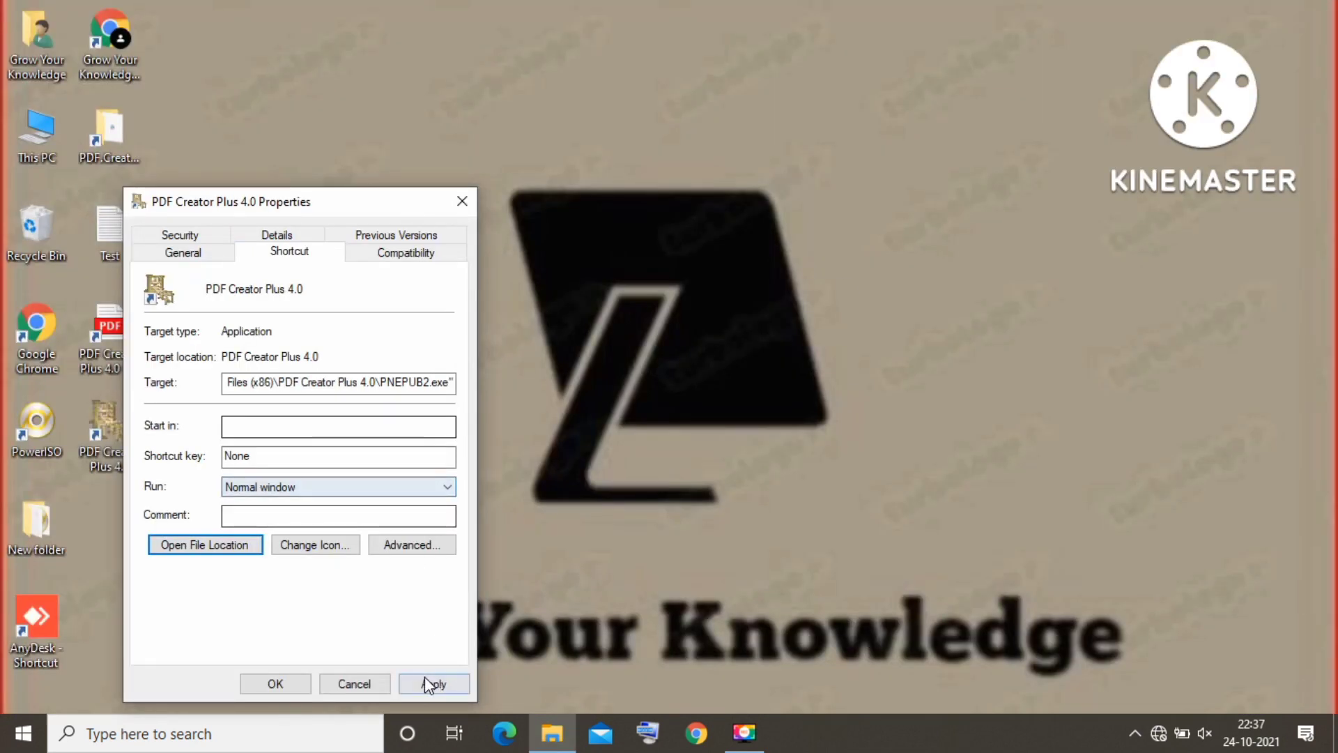
click(424, 676)
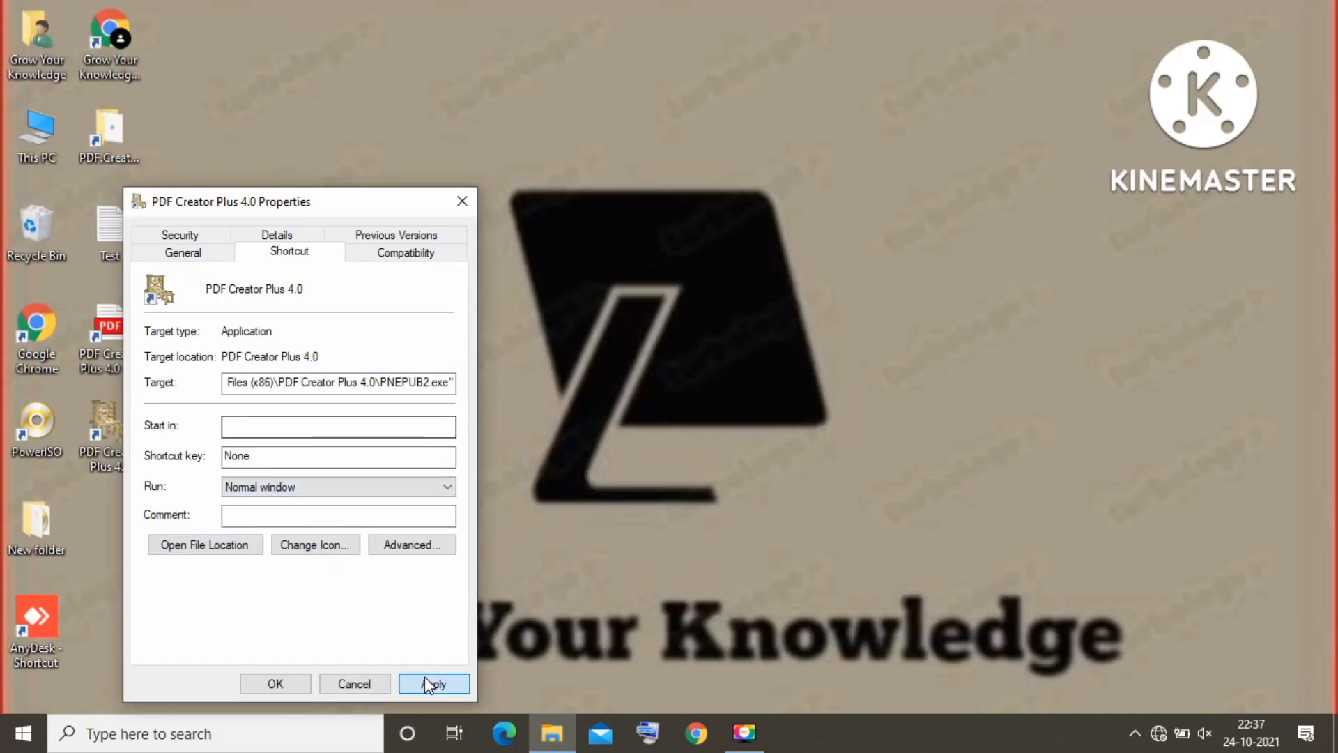
click(283, 679)
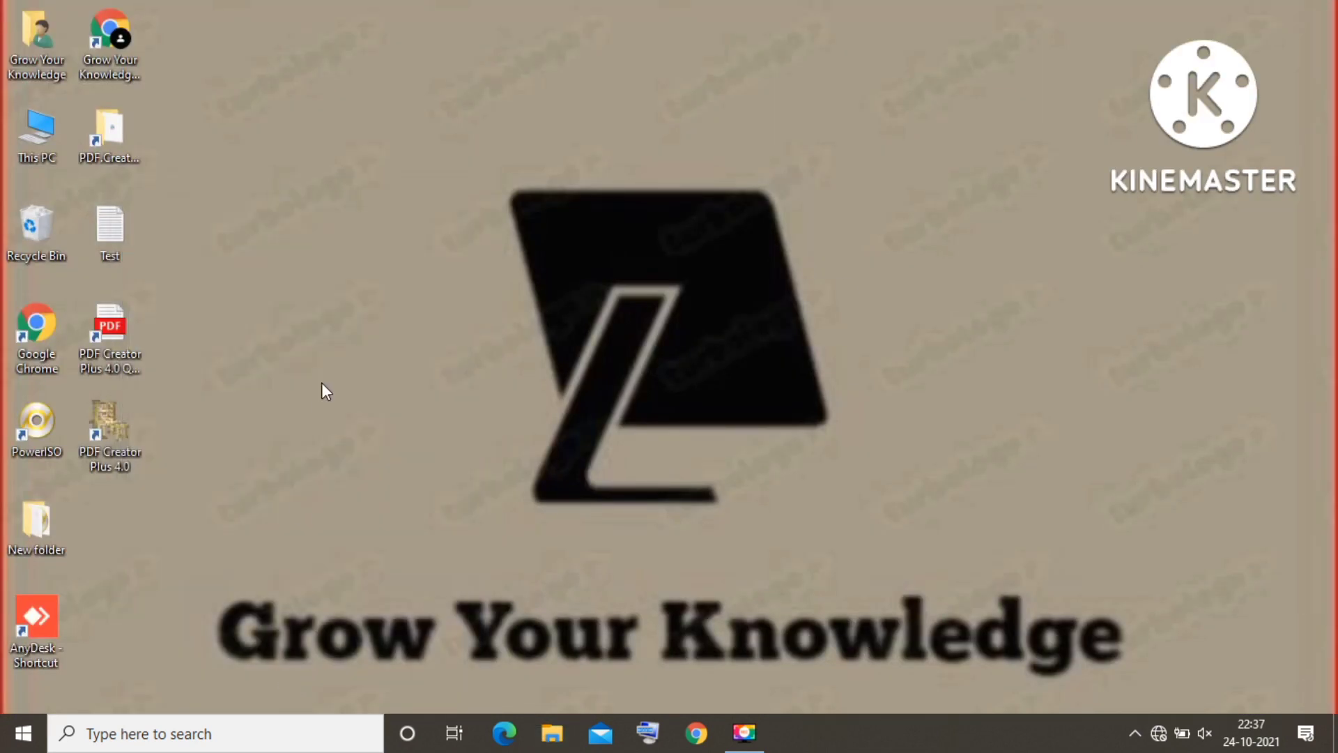
Launch PDF Creator Plus 4.0, dismiss its welcome message, and maximize the window.
double_click(120, 420)
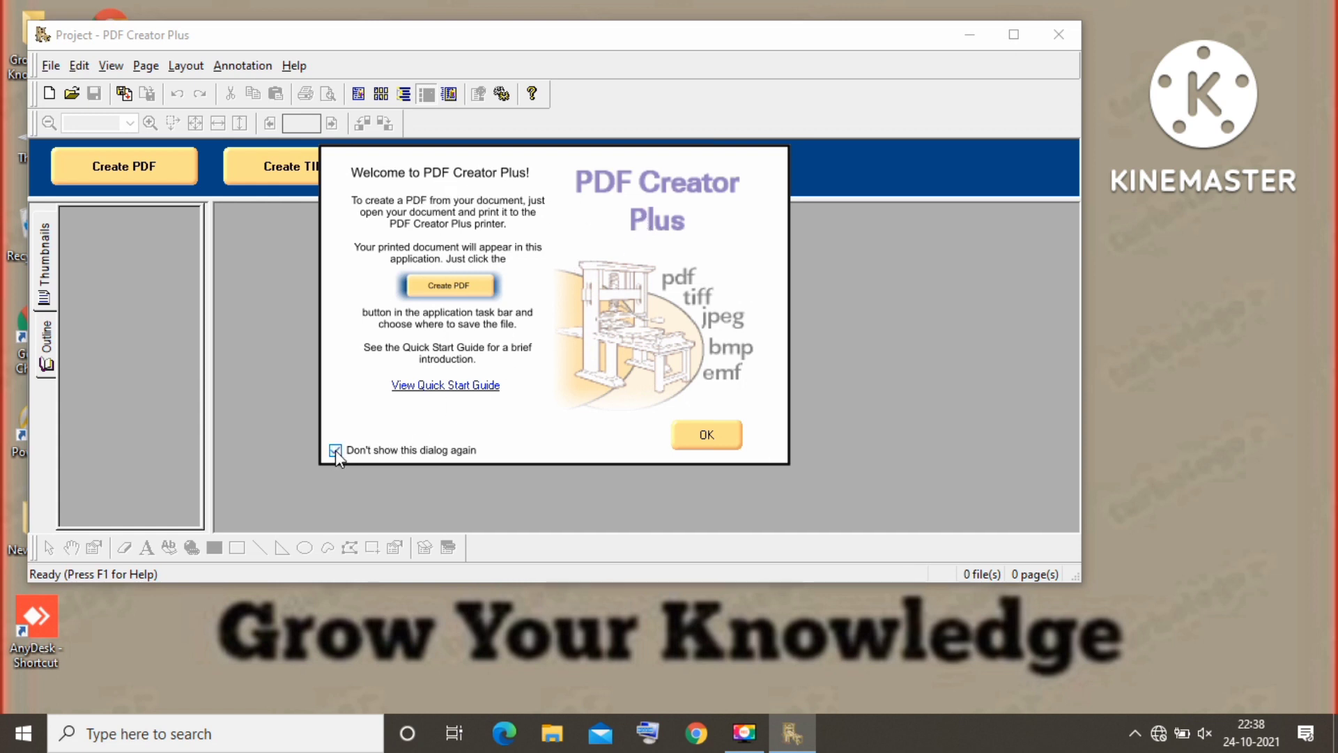
click(715, 450)
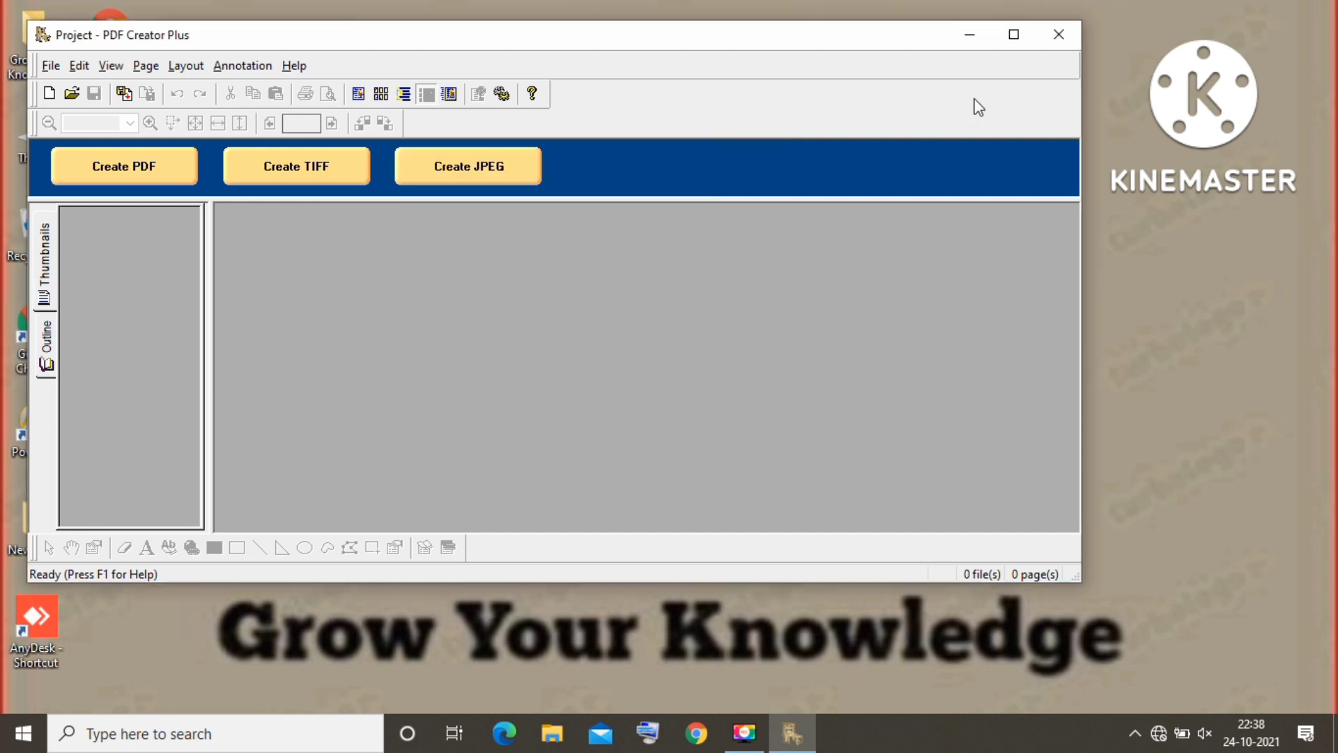
click(1008, 50)
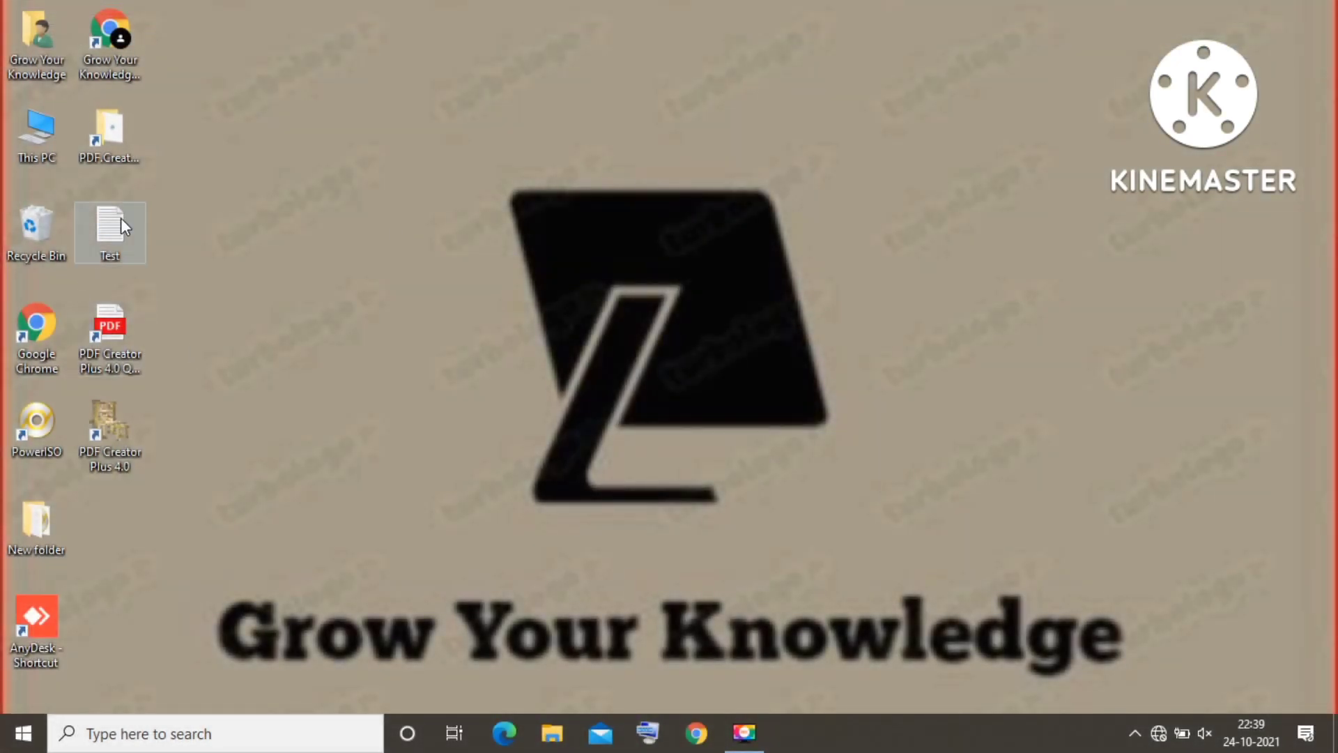
Open Test in Notepad and print it to the PDF Creator Plus printer.
right_click(122, 218)
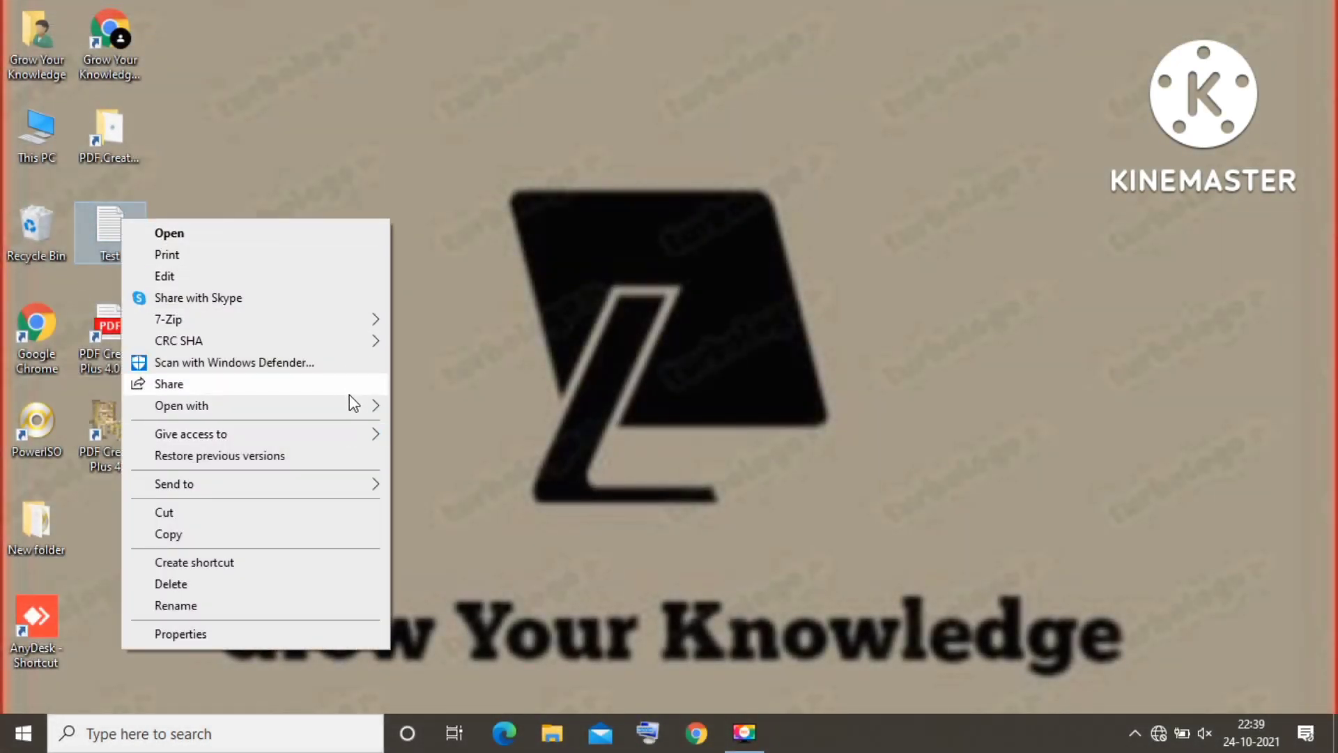
mouse_move(251, 406)
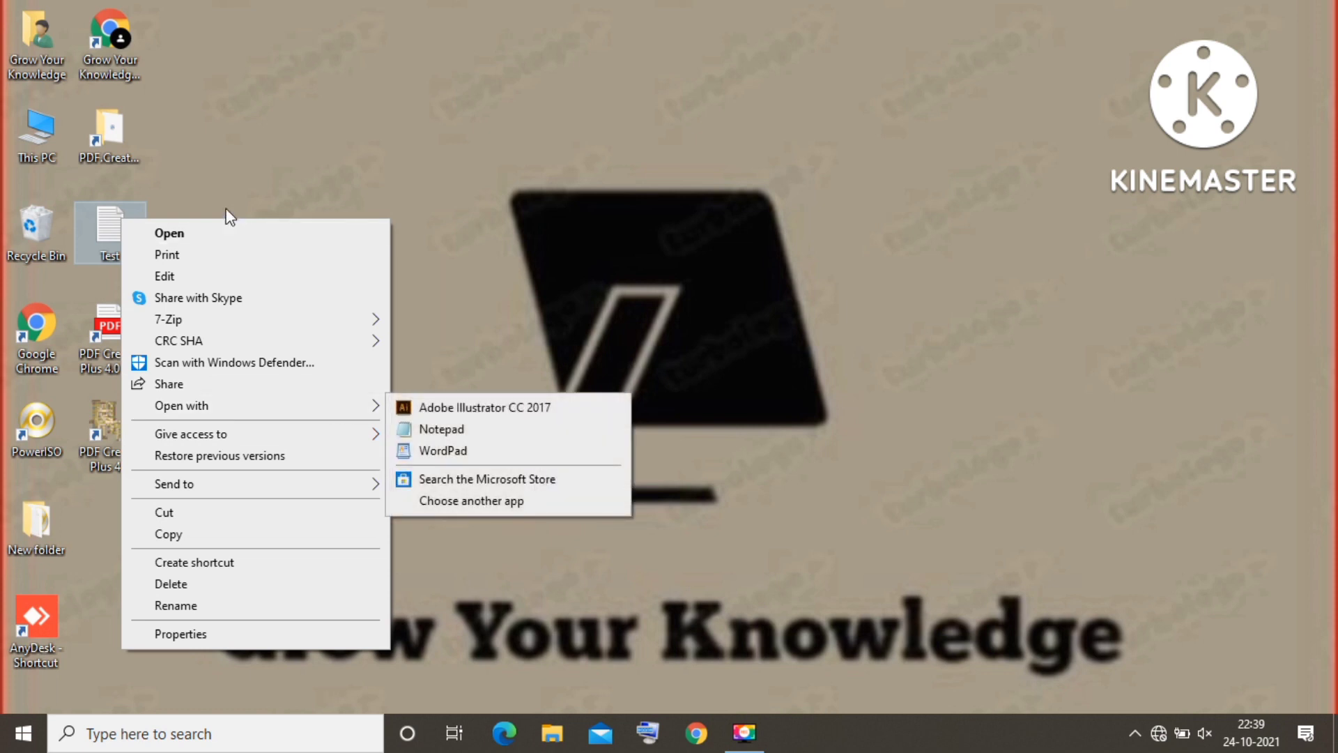
click(222, 225)
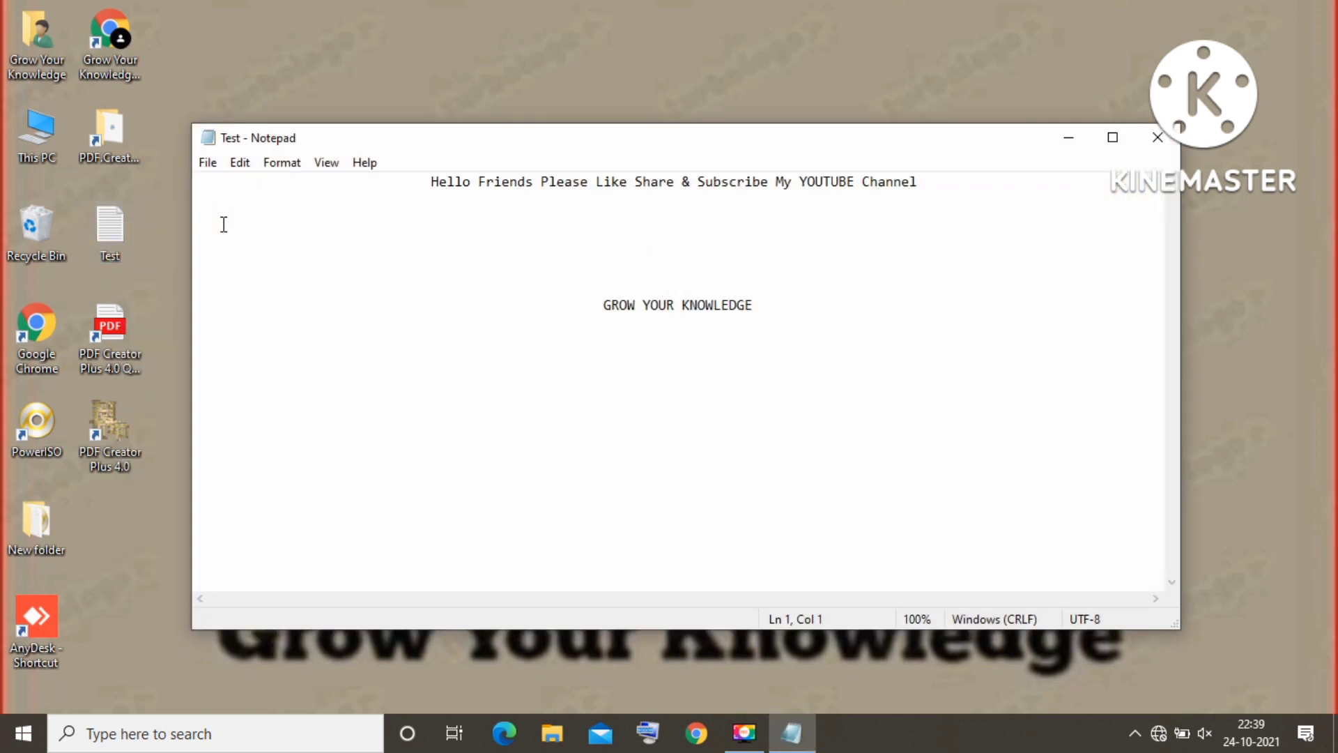
click(203, 164)
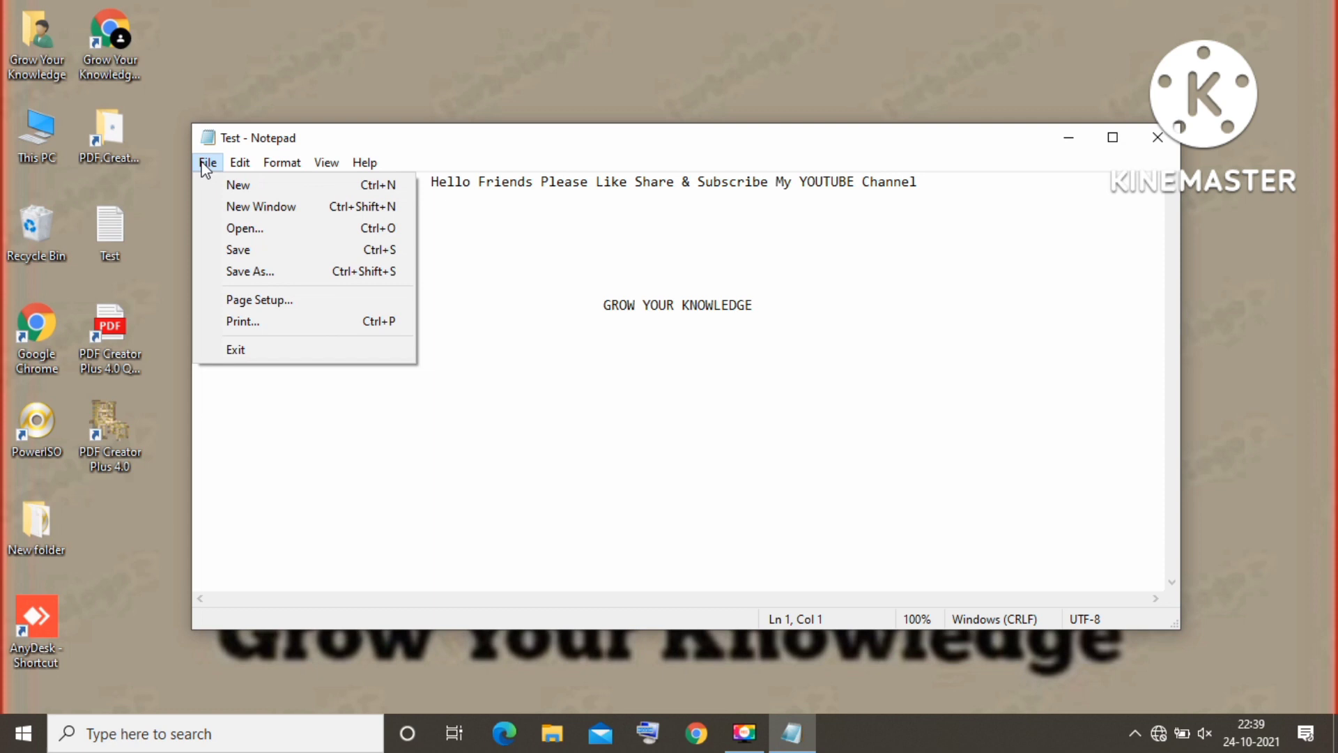
click(248, 322)
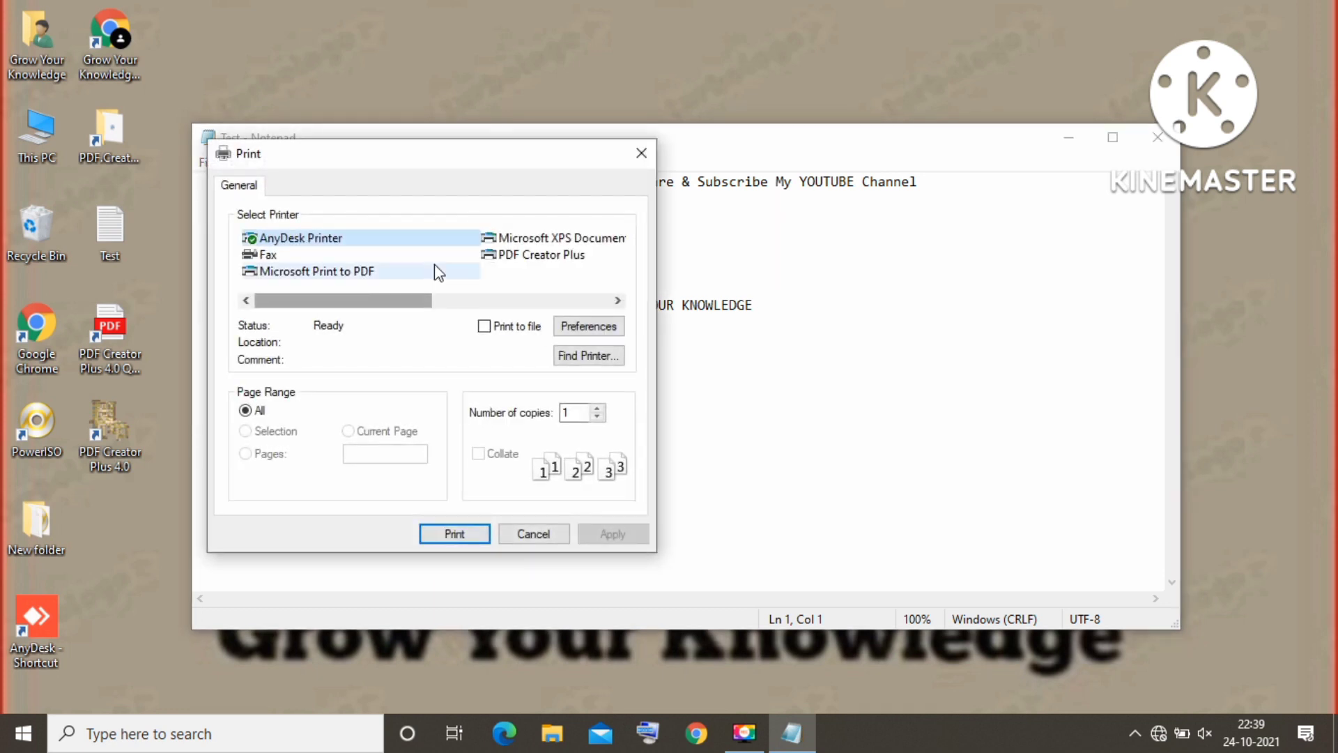
click(617, 300)
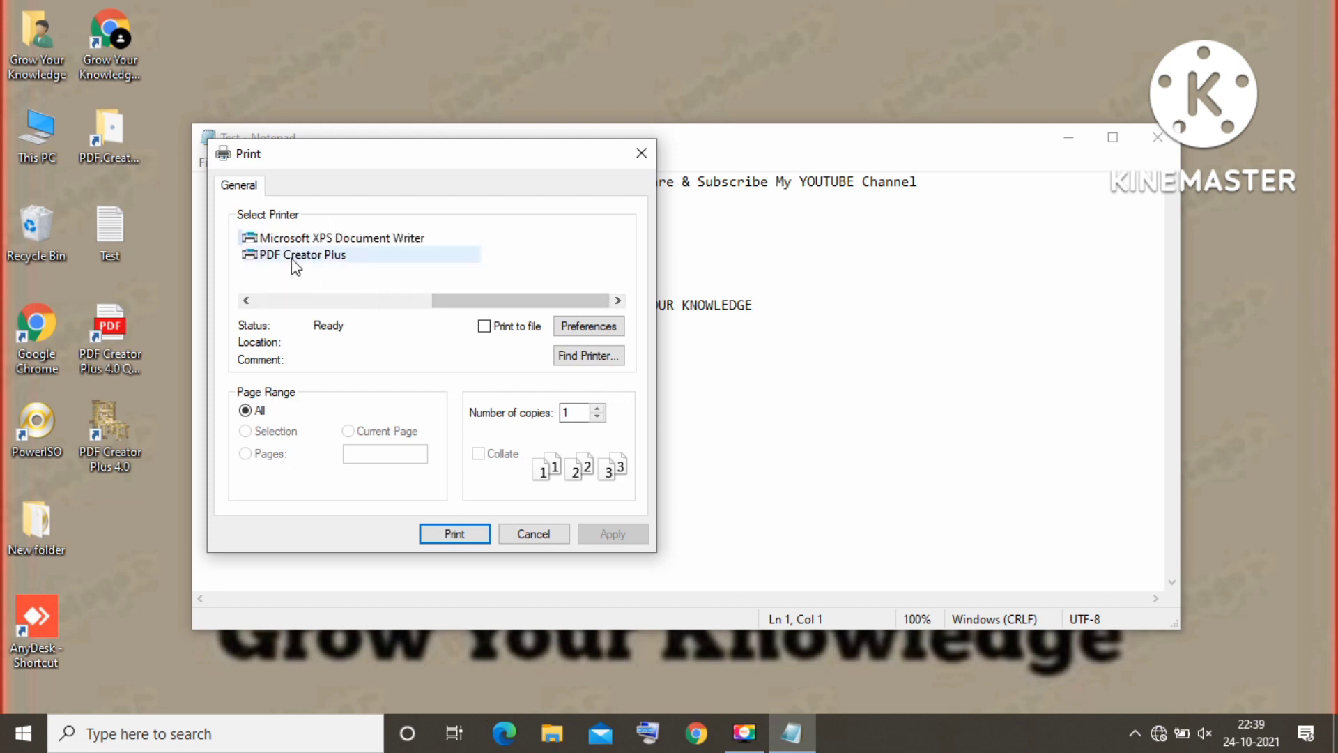
click(333, 259)
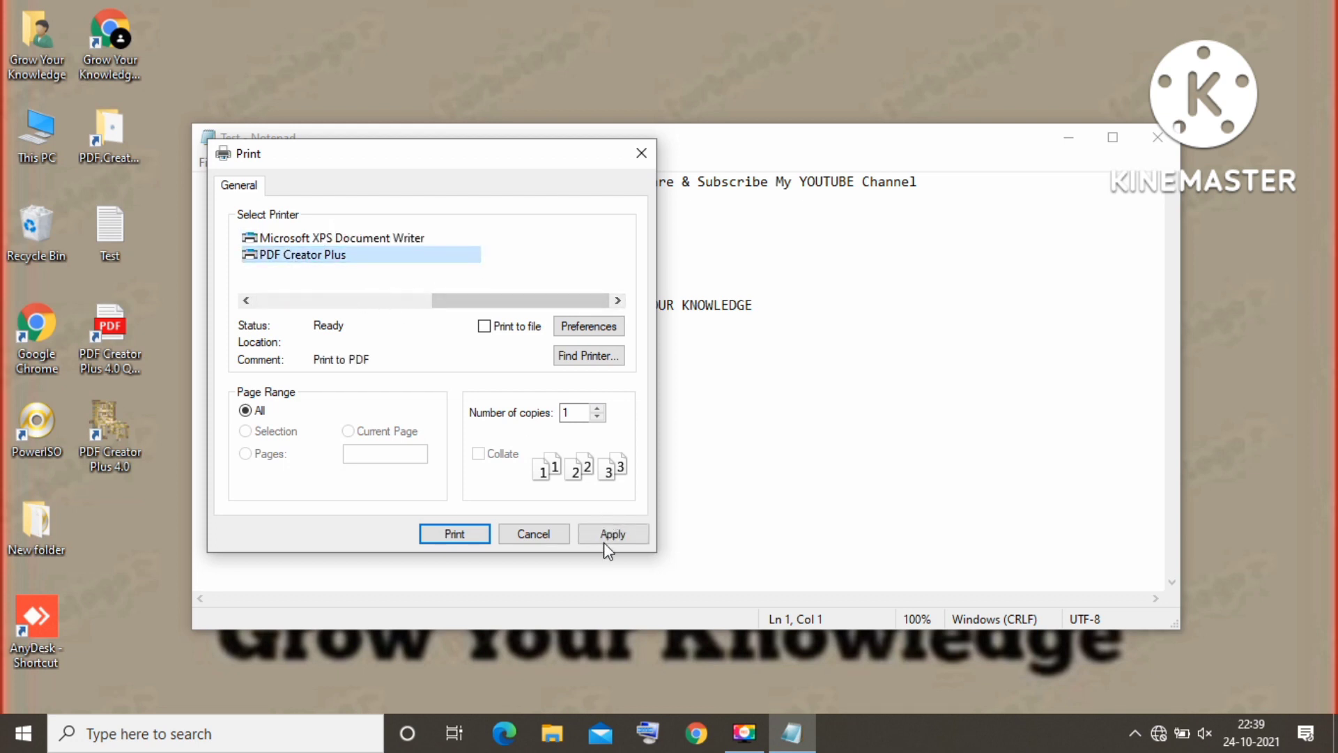
click(600, 540)
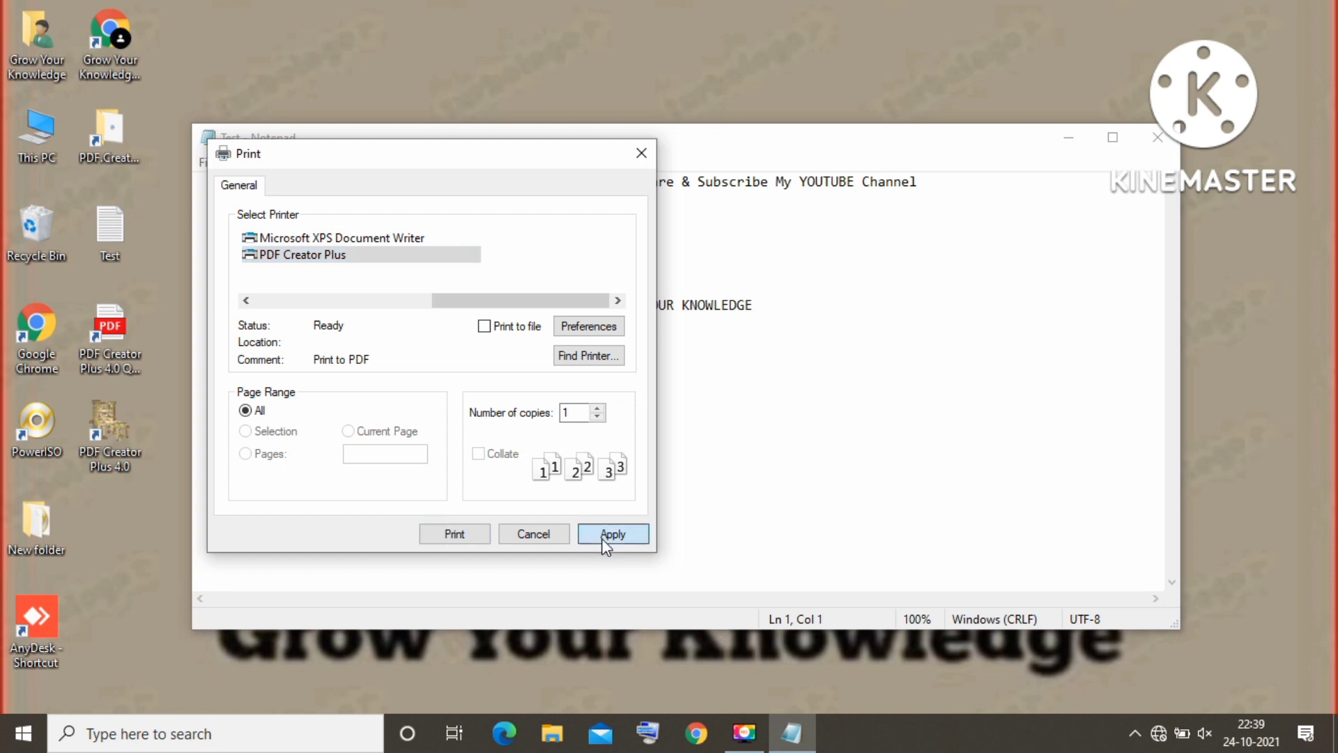
click(452, 535)
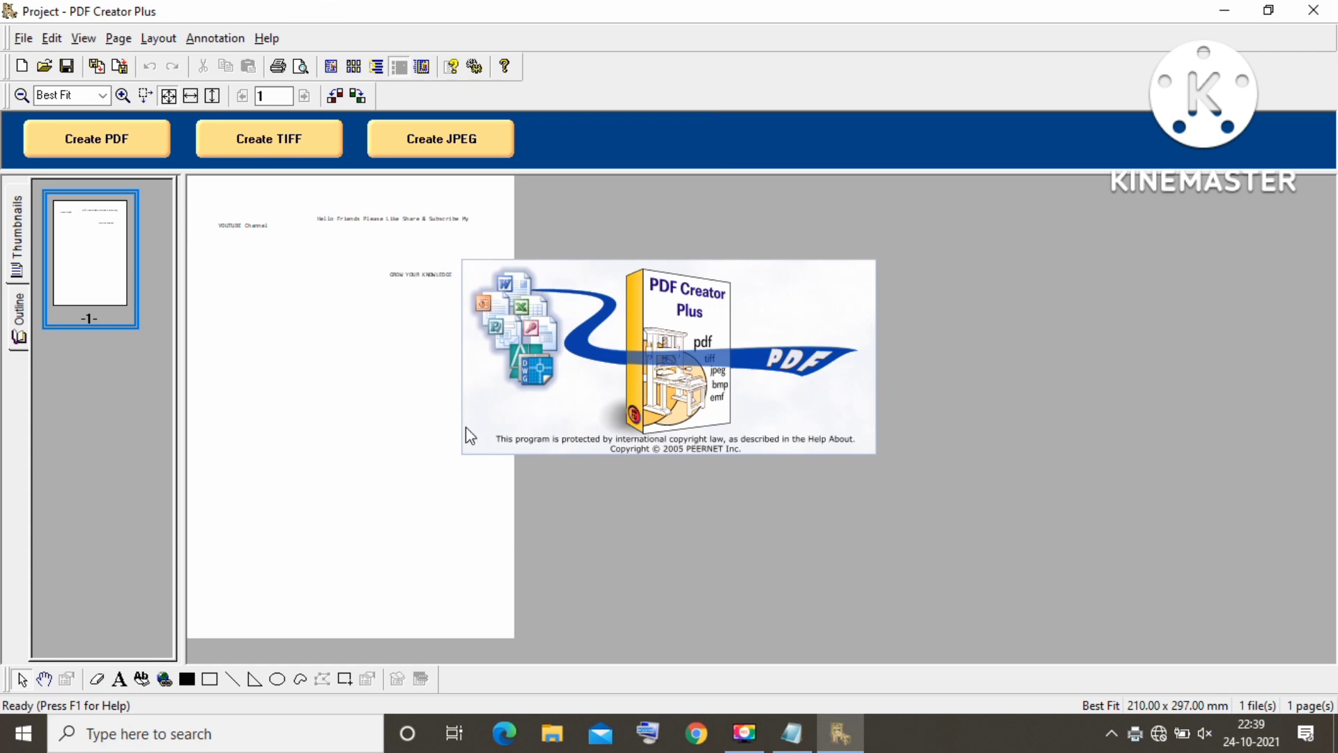
Save the page as Project 1.pdf on the desktop, then quit without saving the project.
click(147, 149)
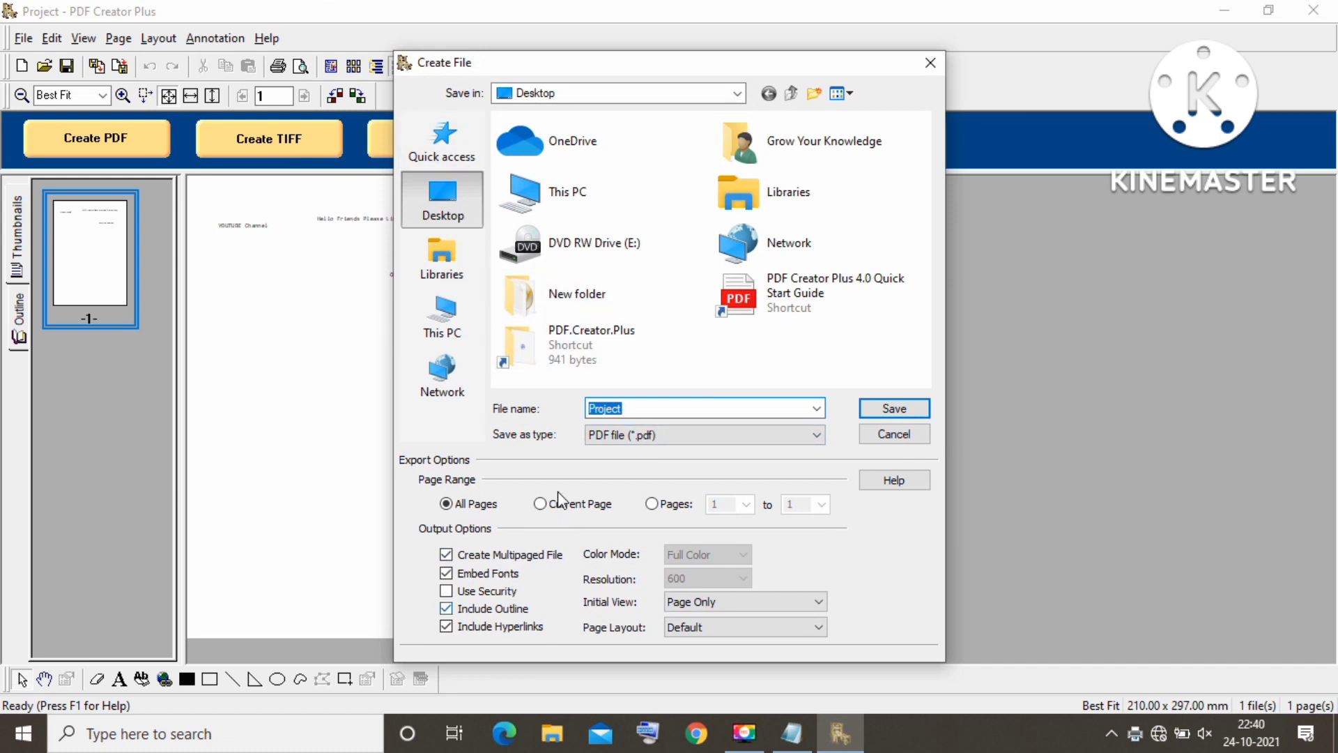
click(659, 409)
click(890, 408)
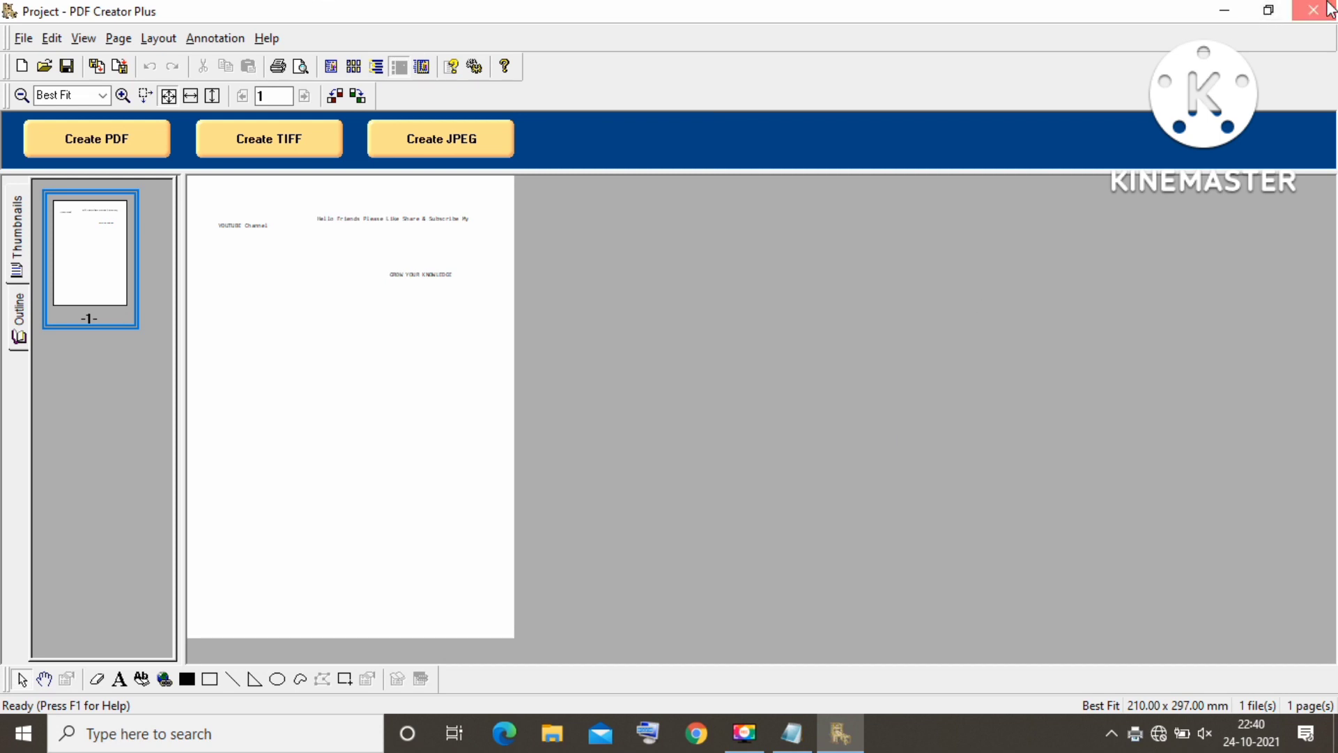
click(1330, 10)
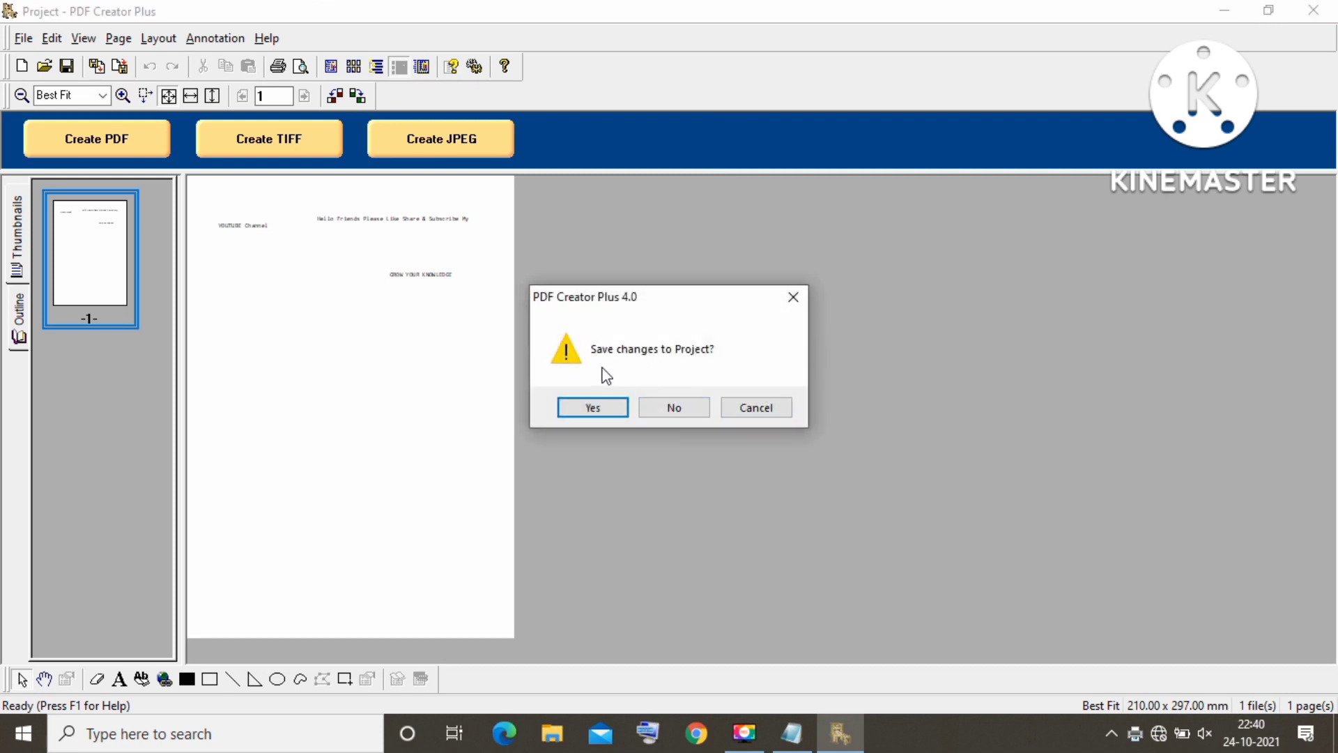
click(667, 400)
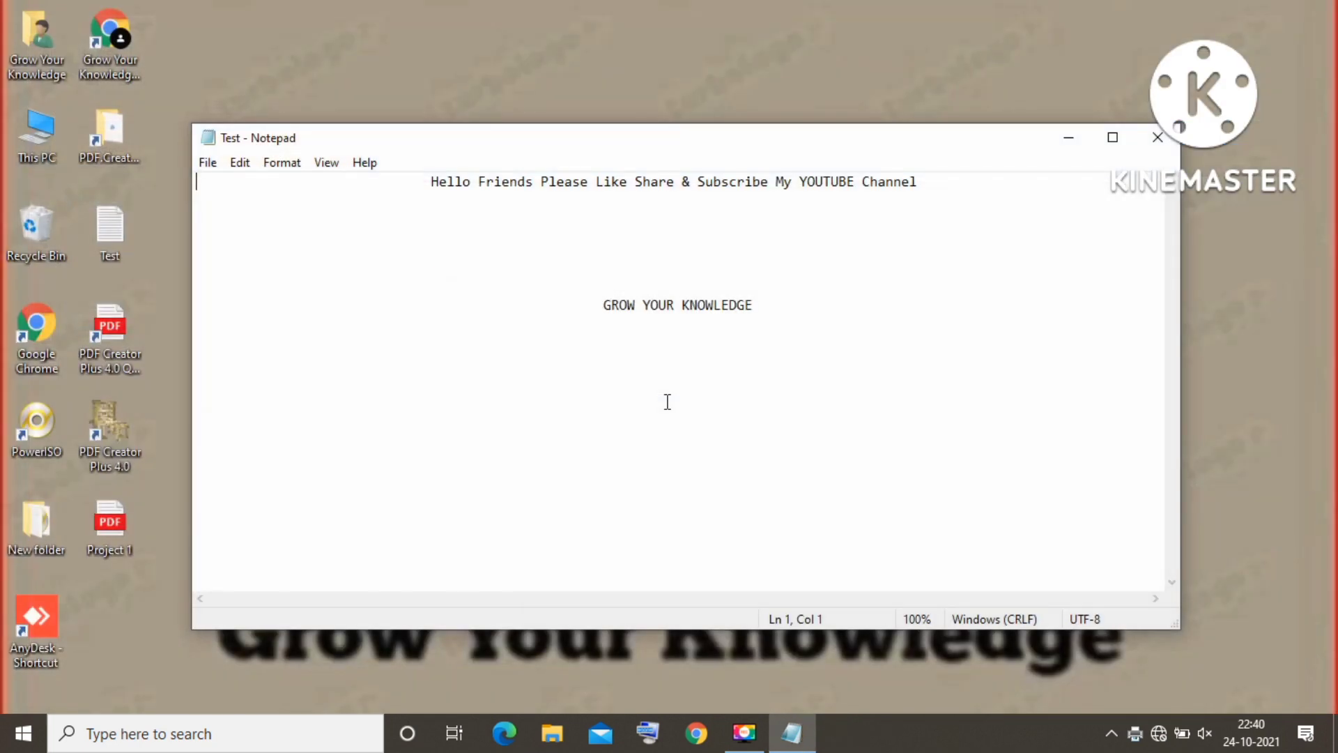
Close Notepad, view Project 1.pdf in Microsoft Edge, then close Edge.
click(1158, 138)
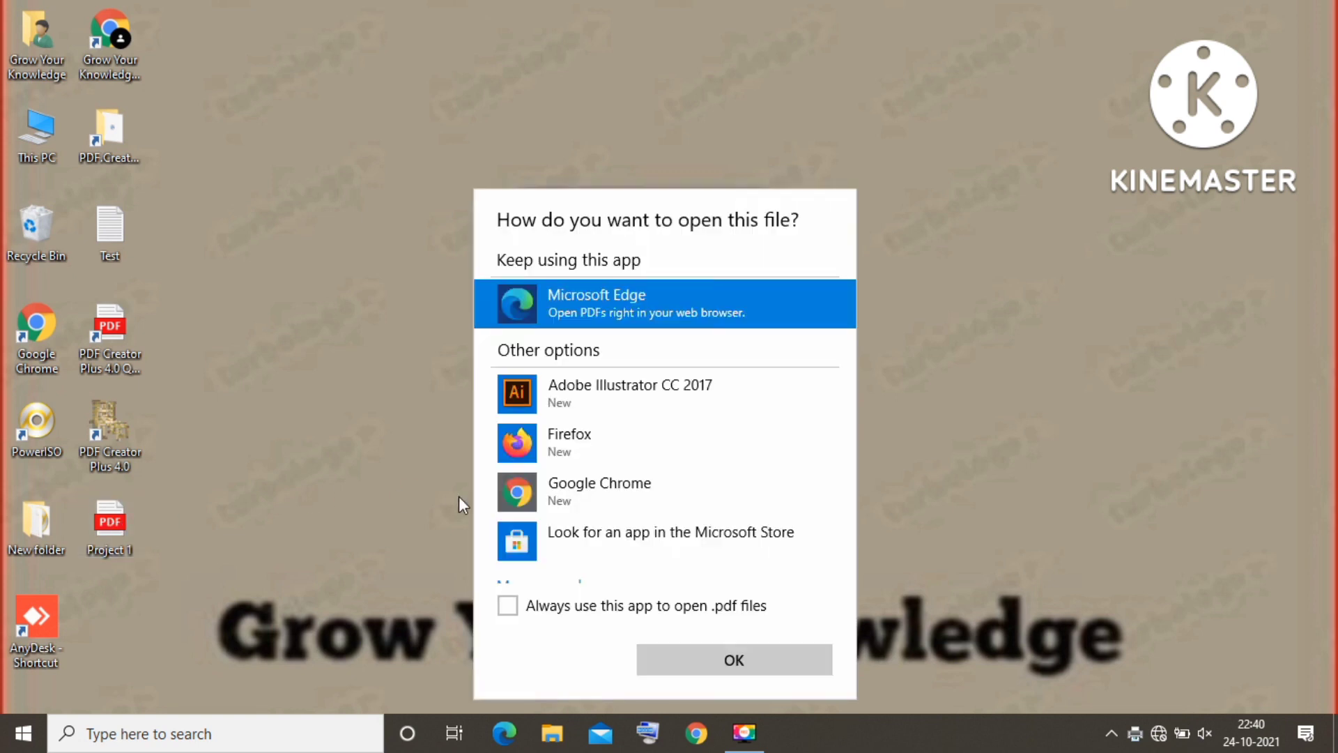
click(670, 653)
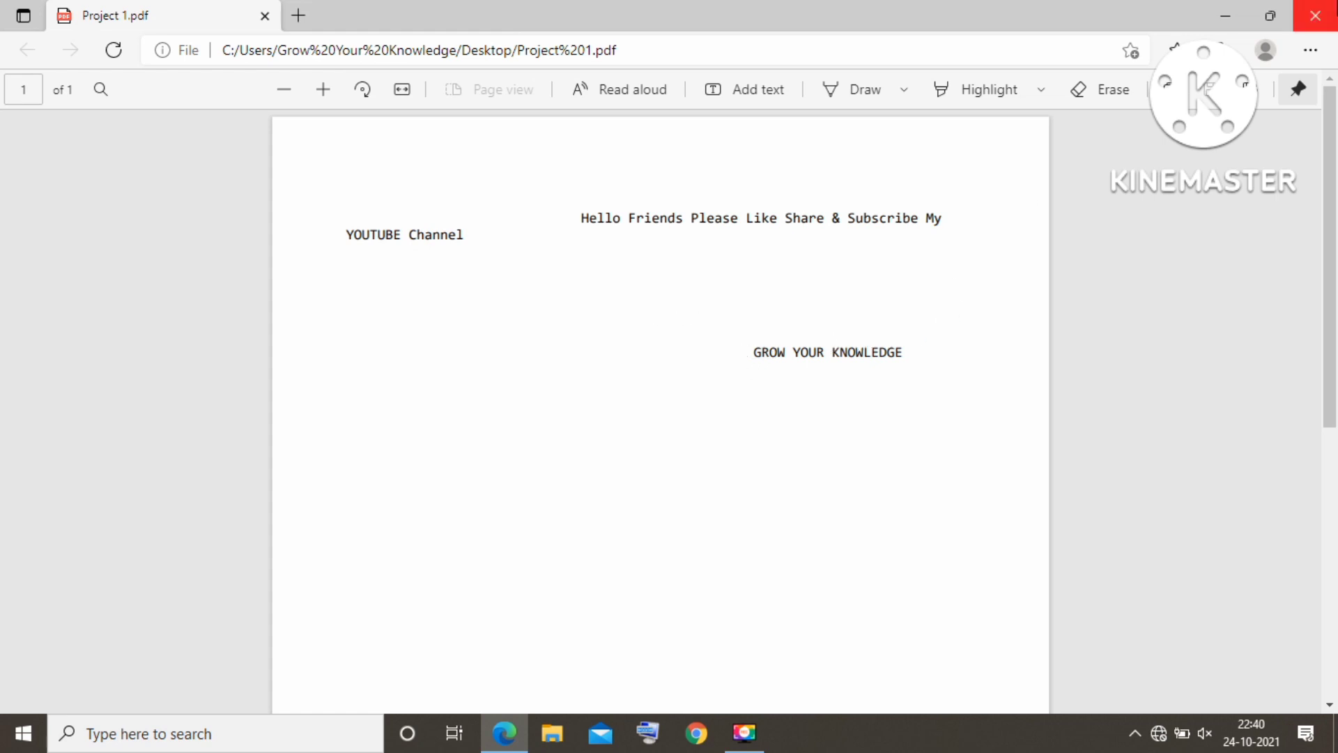
click(1315, 15)
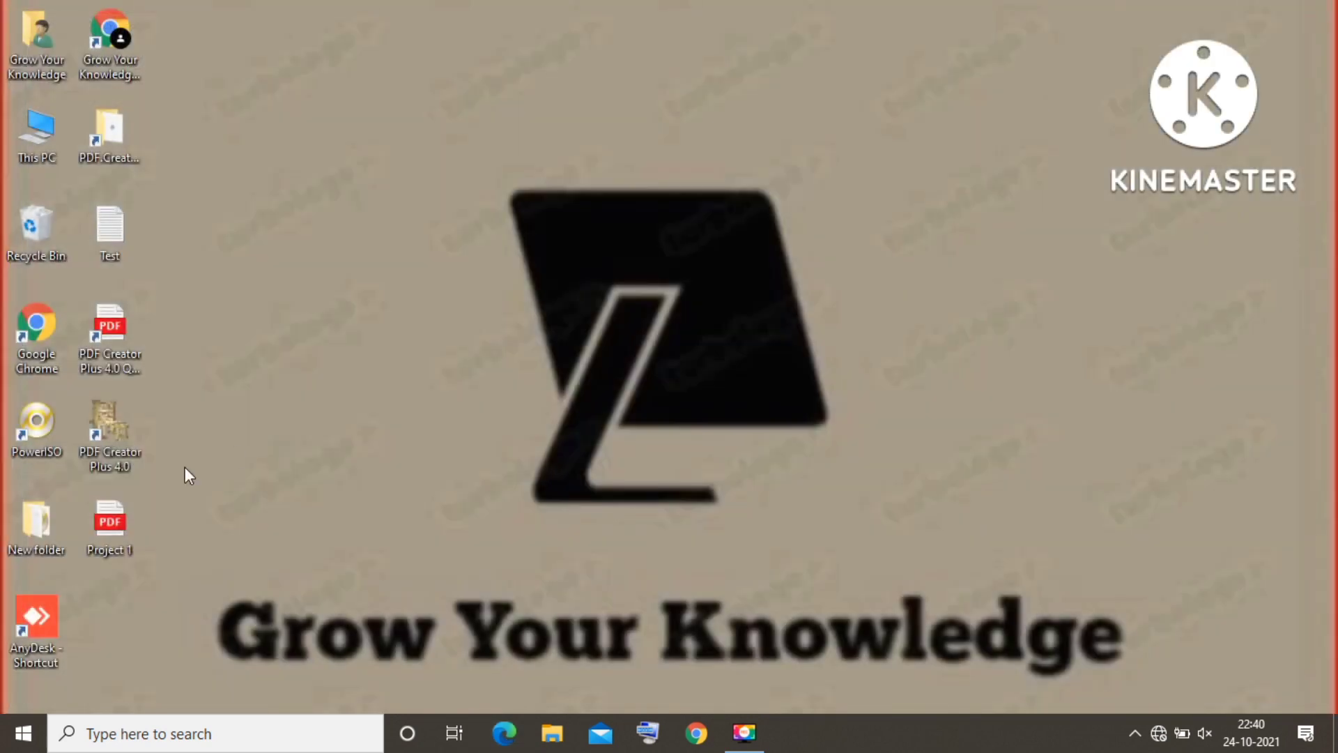
Open and close Test, refresh the desktop, then open Test in Notepad again.
double_click(112, 233)
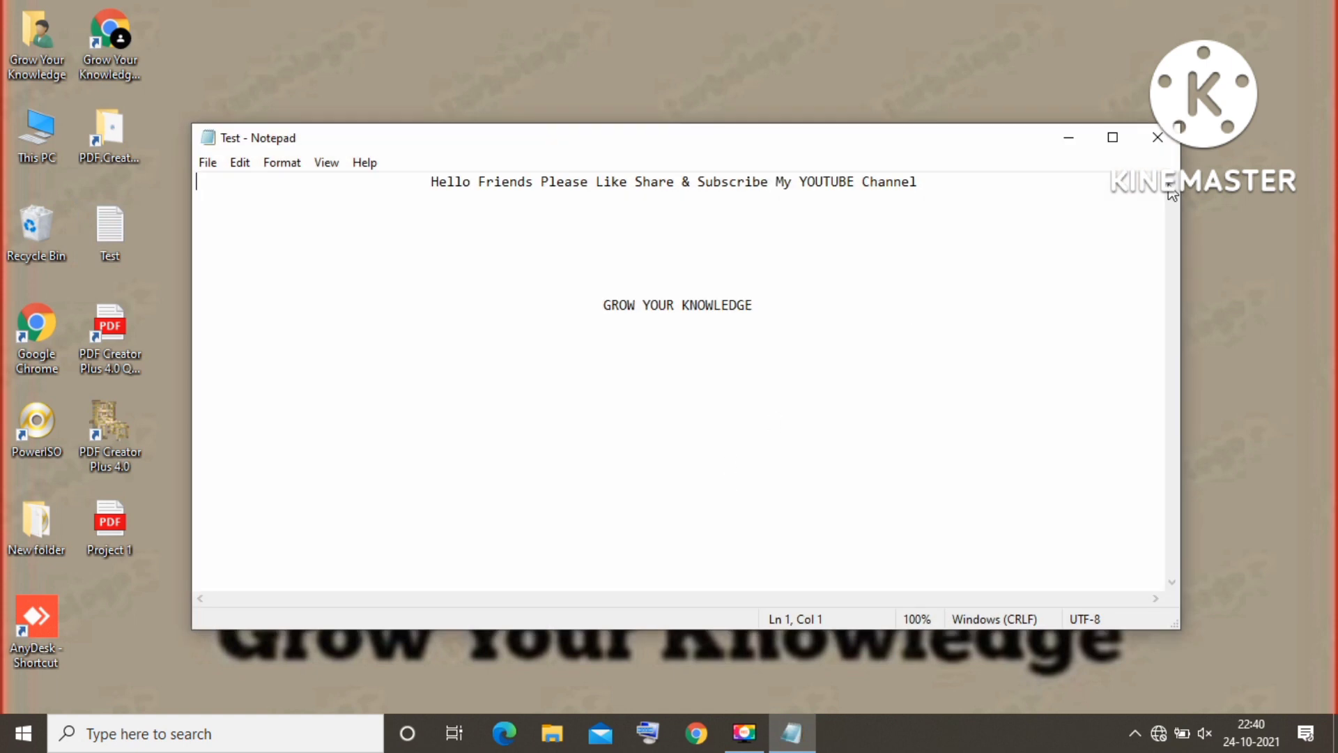
click(1148, 143)
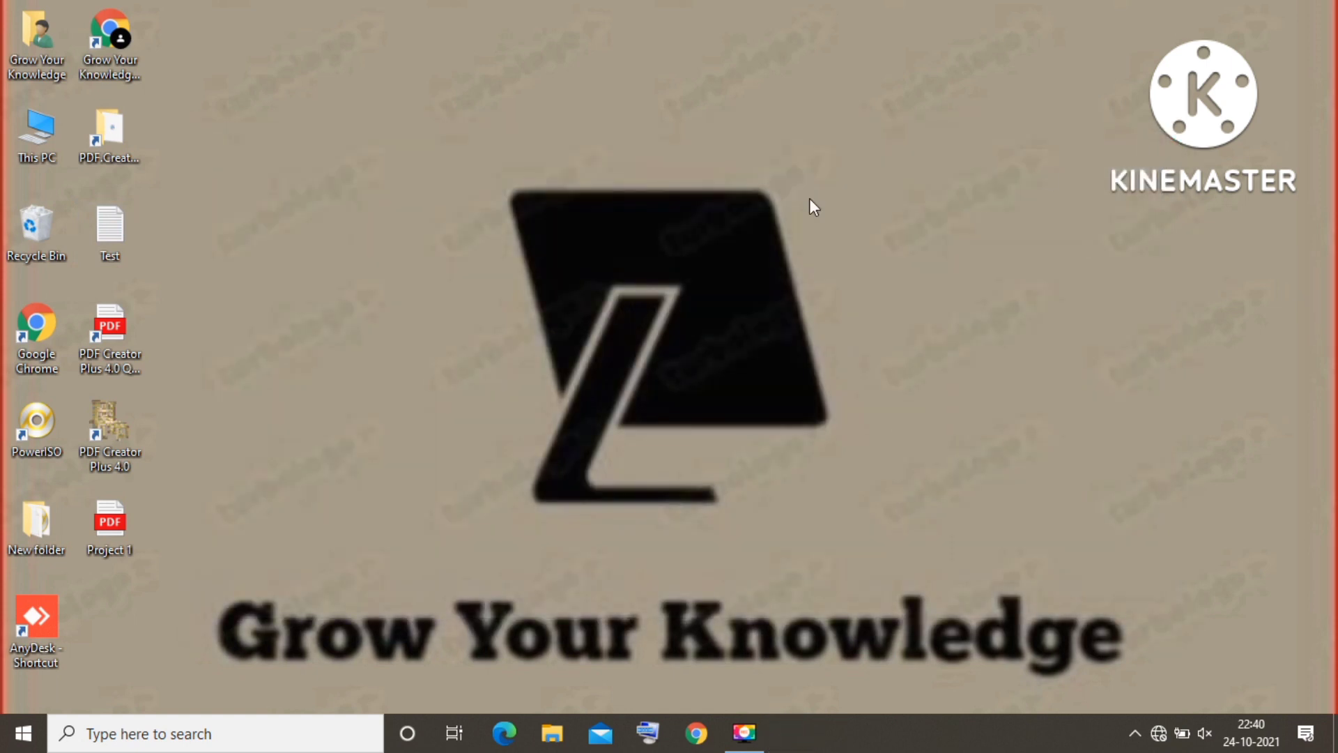
right_click(559, 205)
click(583, 298)
double_click(117, 221)
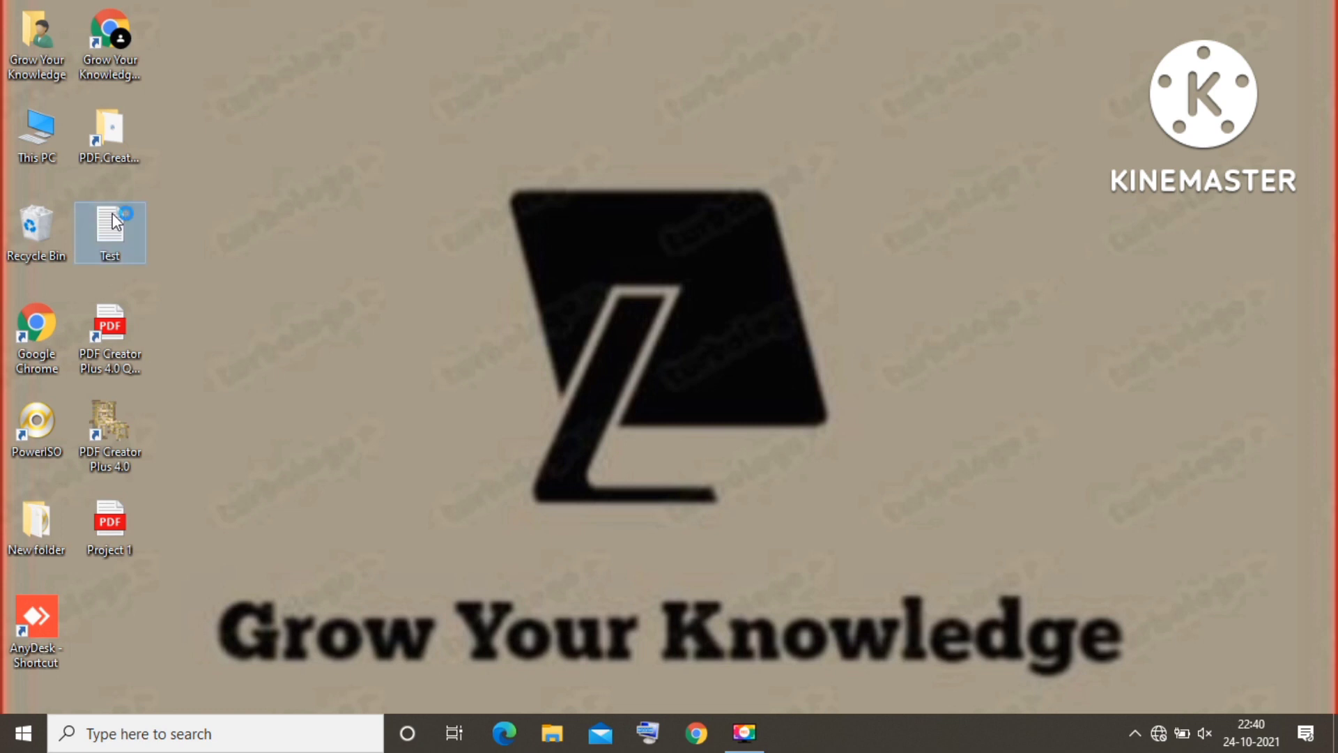
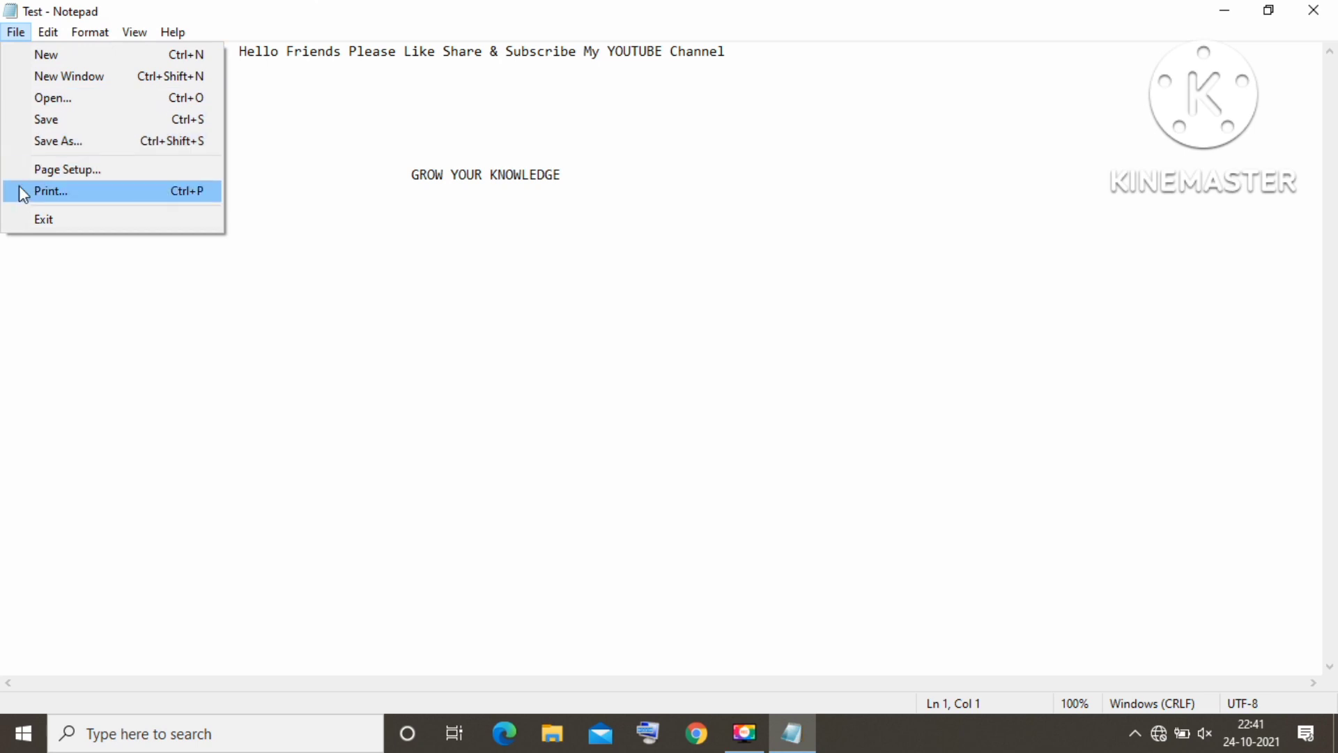
Open Print for the Test note in Notepad and select PDF Creator Plus as the printer.
click(20, 192)
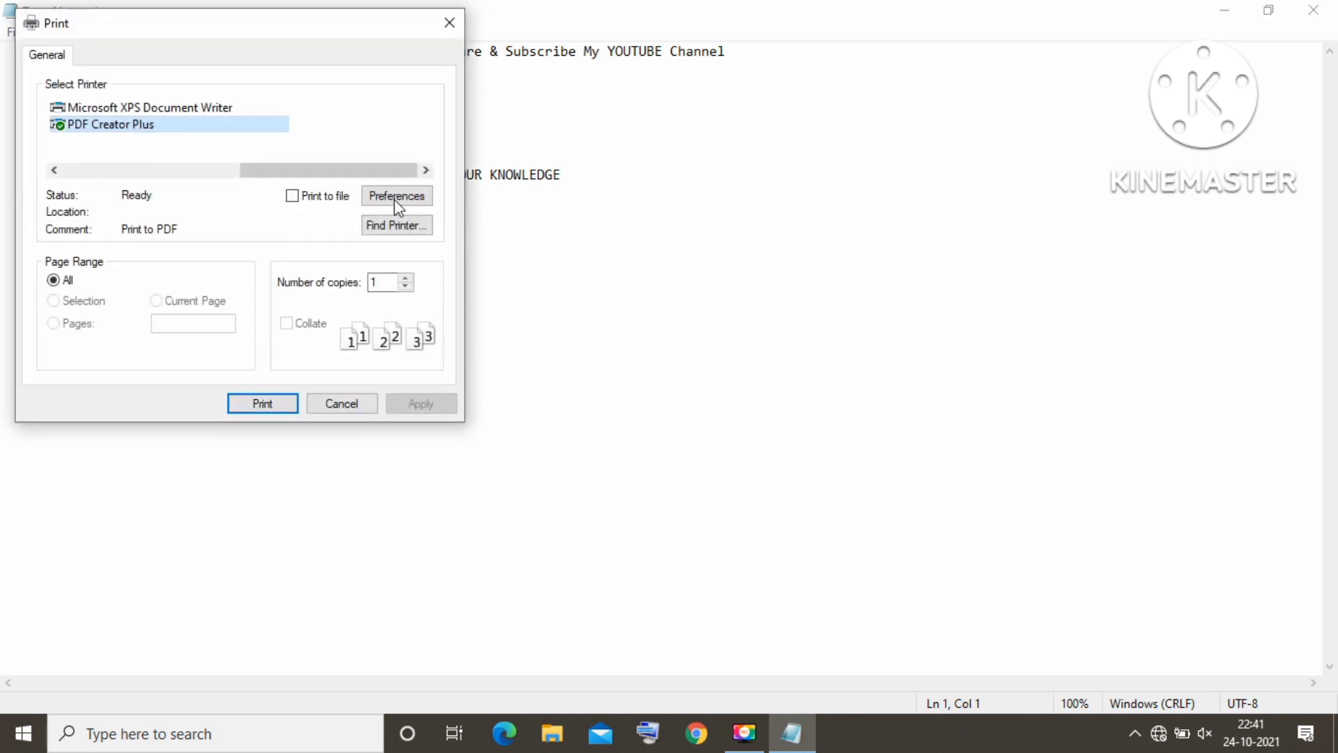
click(160, 170)
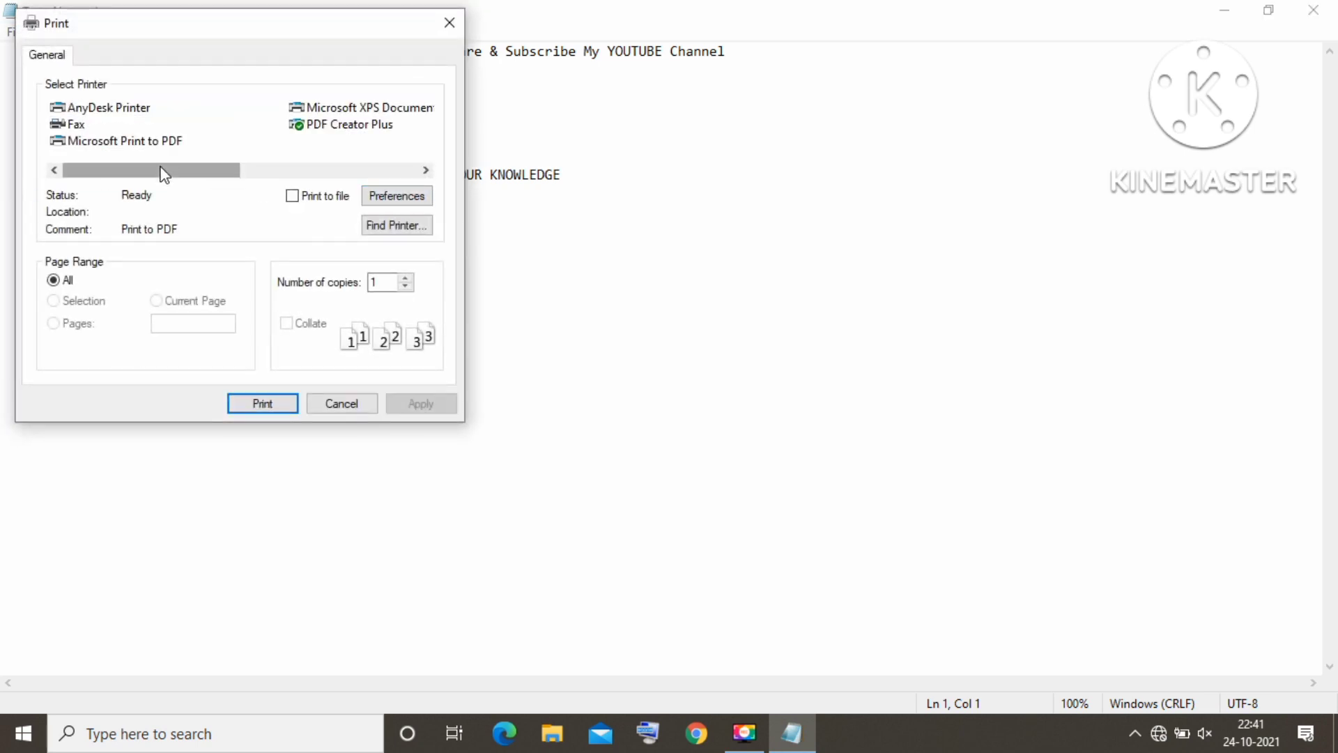
click(424, 170)
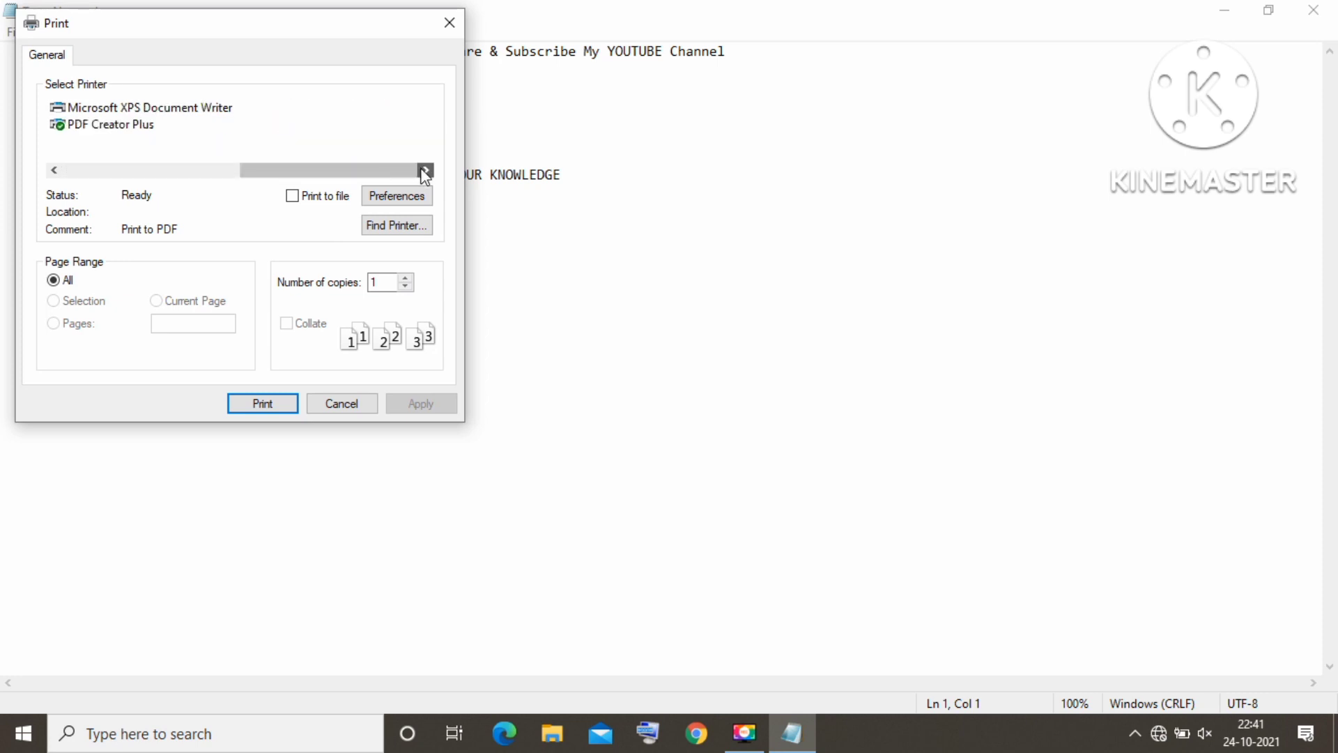
click(129, 131)
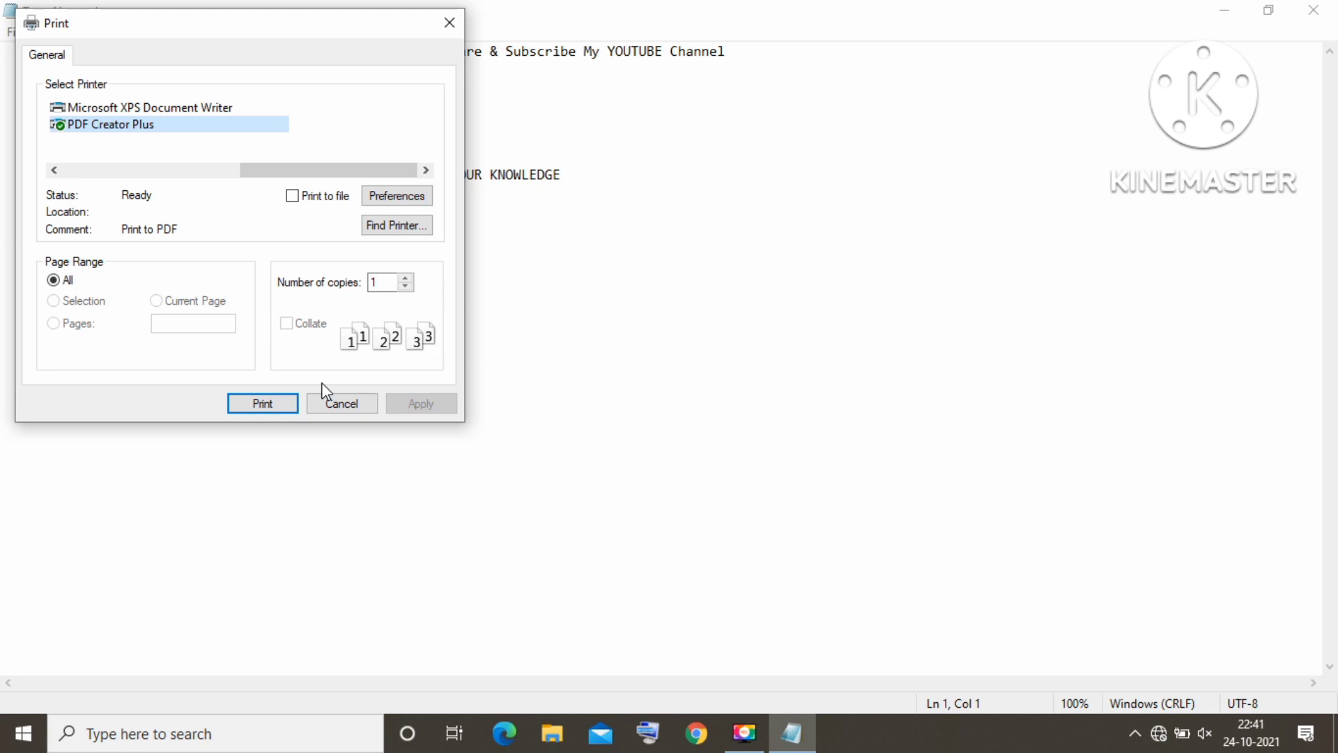
Print the note into PDF Creator Plus, save it to the Desktop as 'Project 2', and close the program.
click(286, 410)
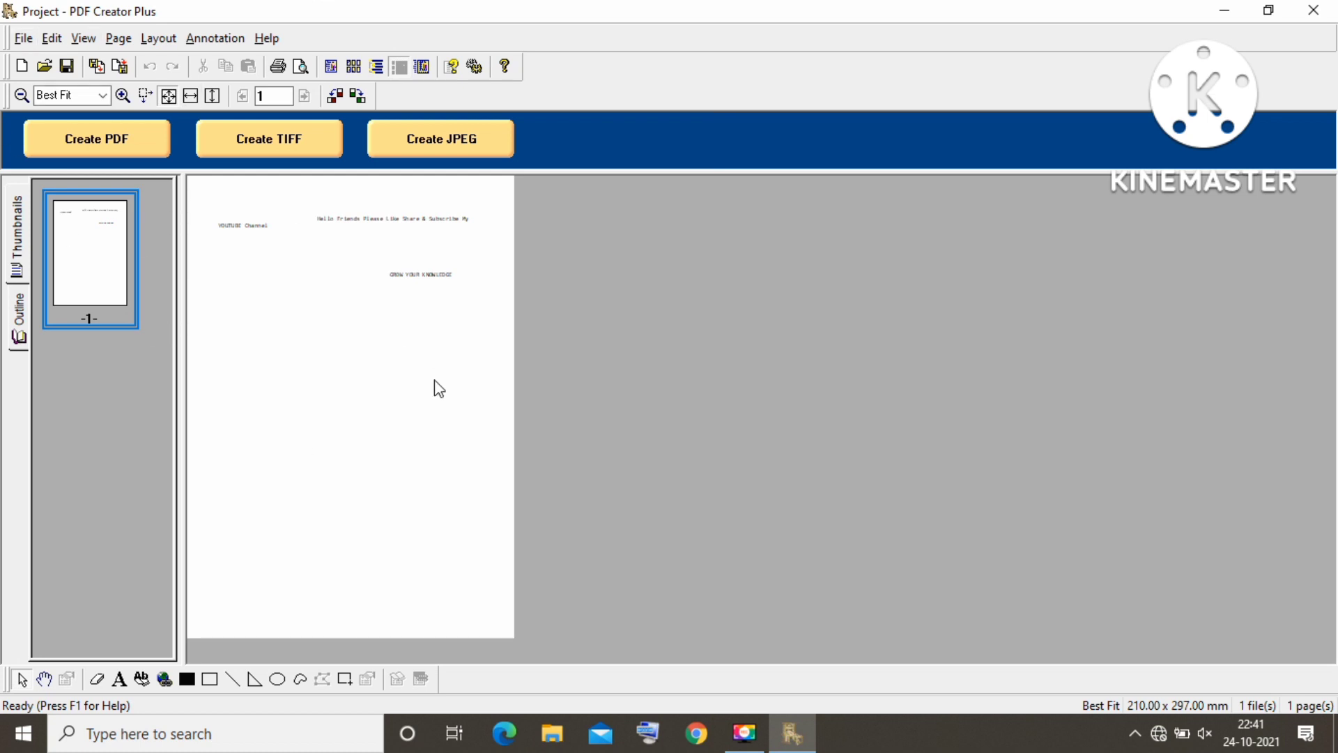
click(112, 138)
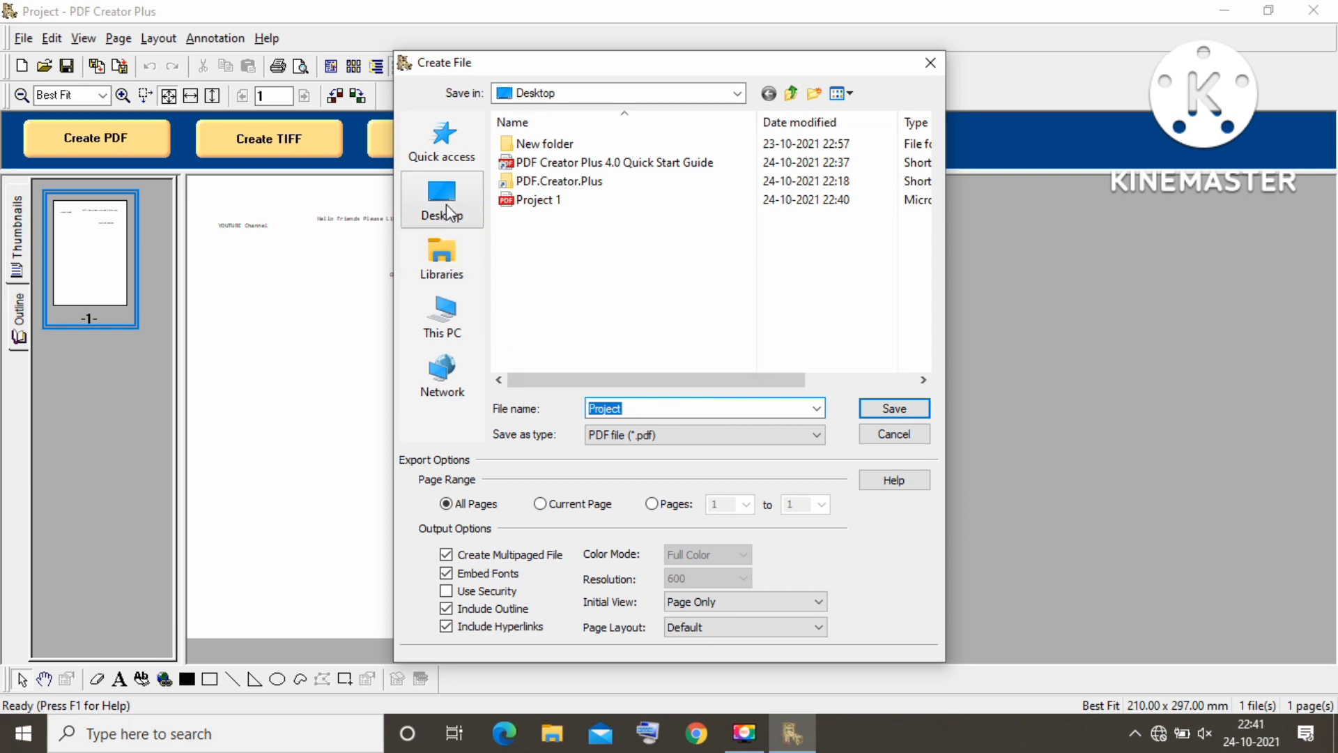
click(679, 409)
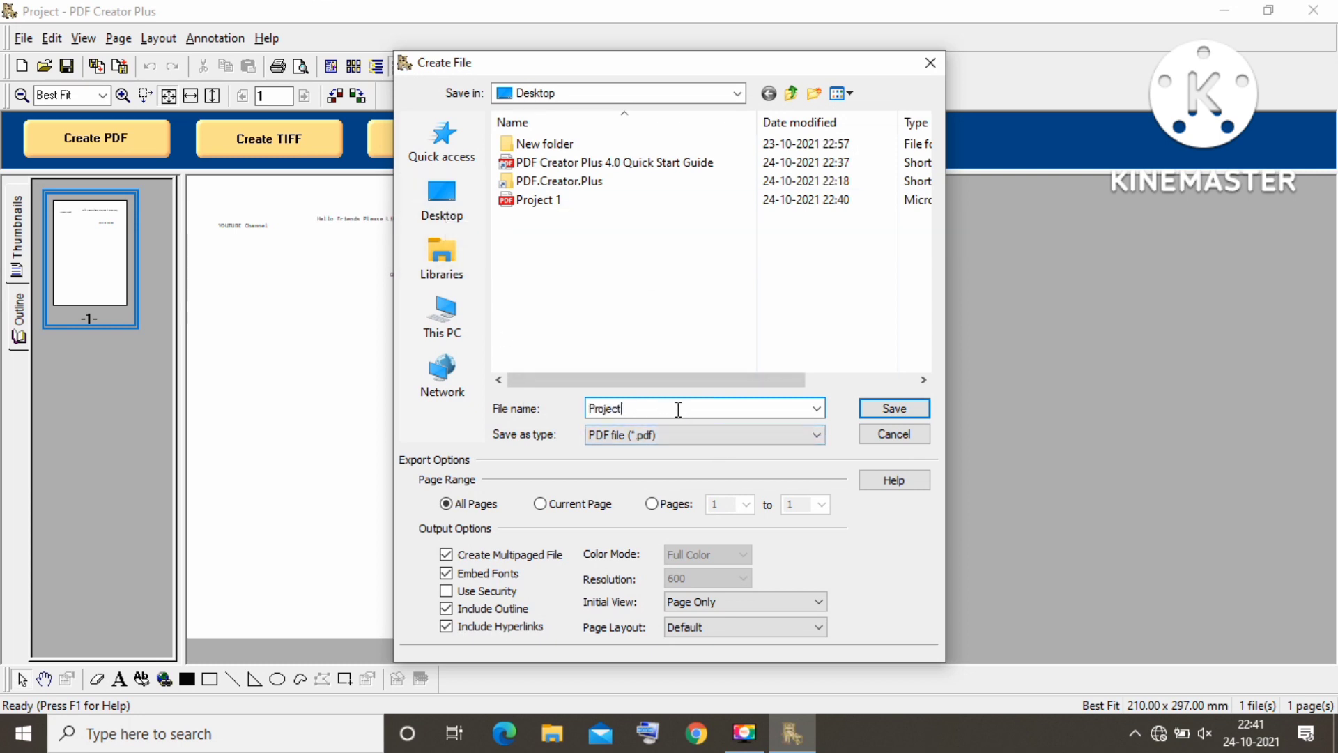
text(2)
click(899, 424)
click(1314, 10)
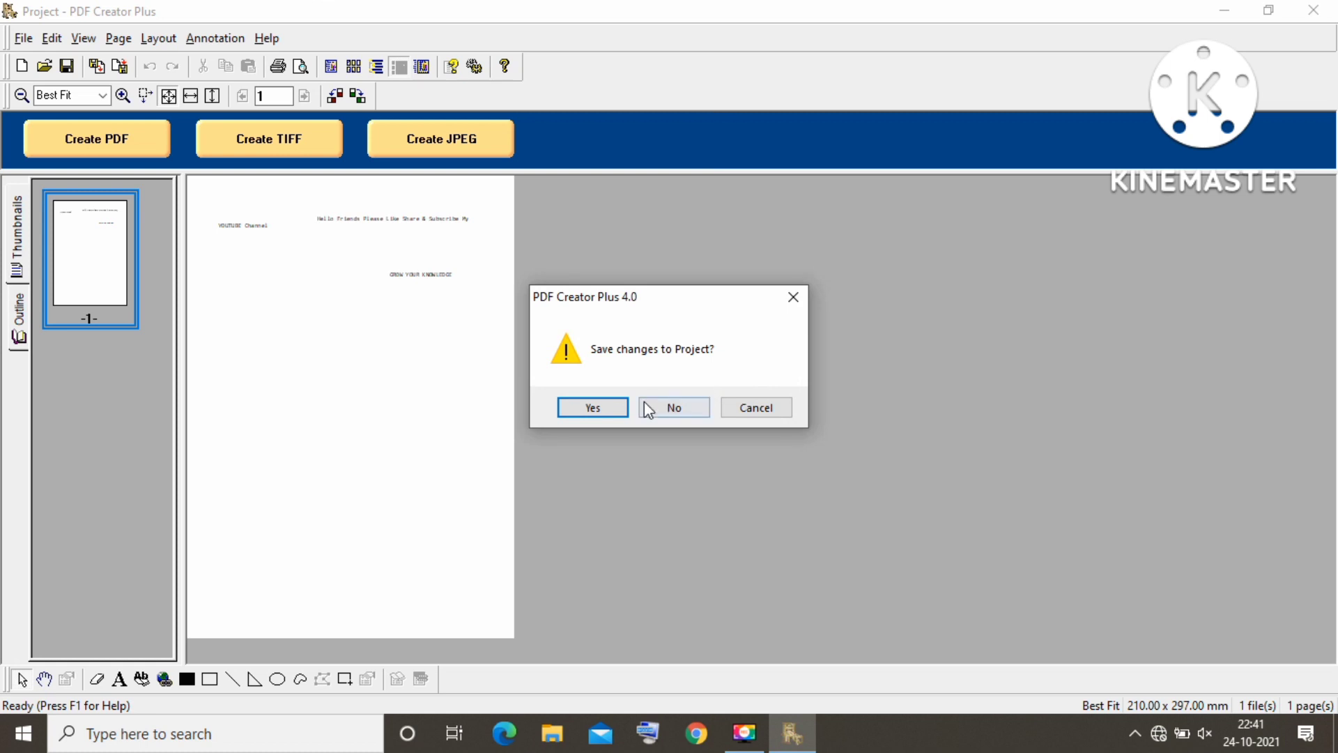
Decline saving the project, refresh the desktop, and open Project 2.pdf in Edge.
click(674, 407)
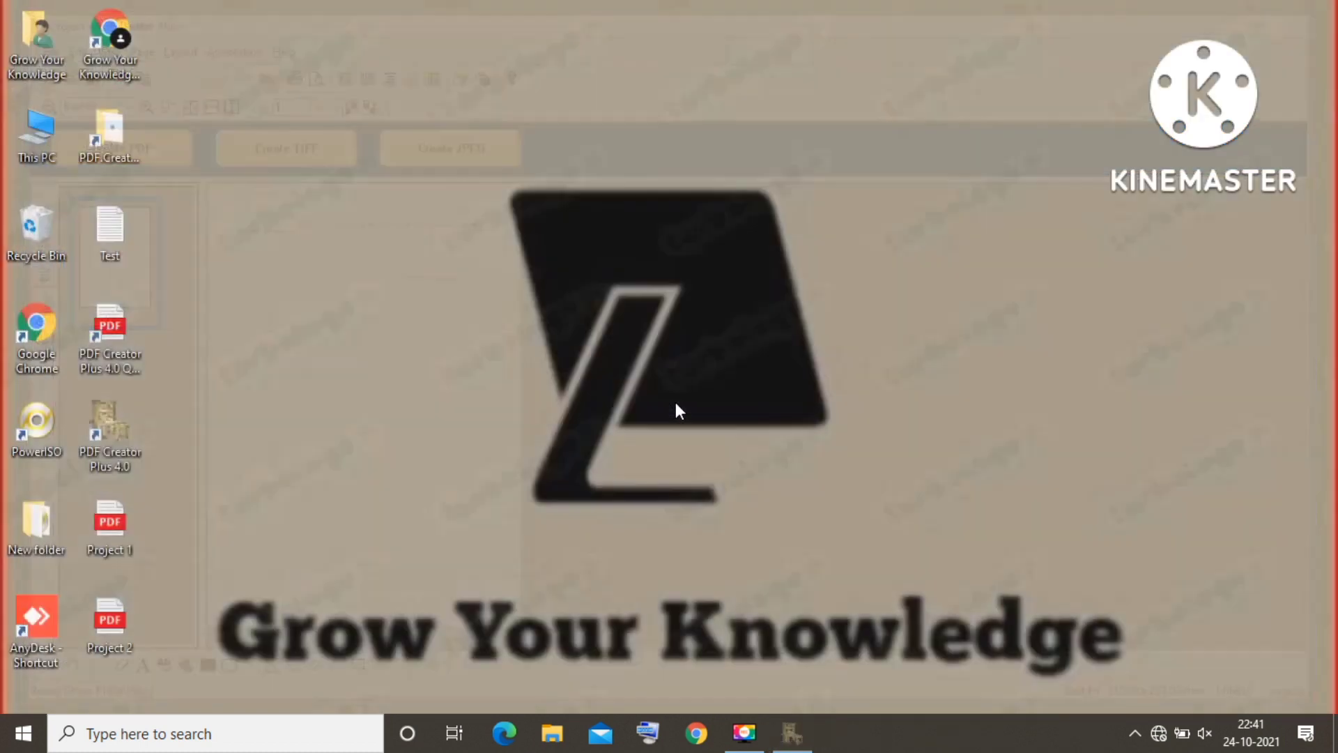
right_click(377, 218)
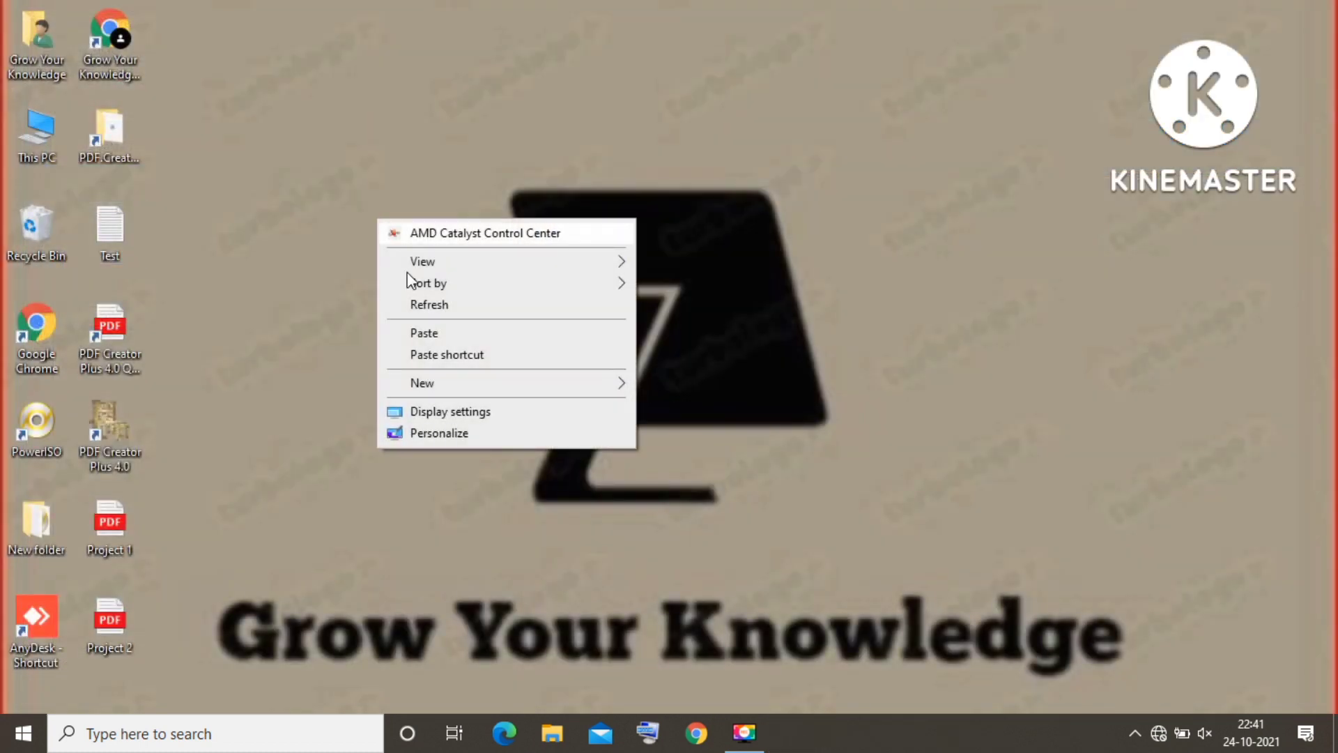
click(416, 310)
click(89, 612)
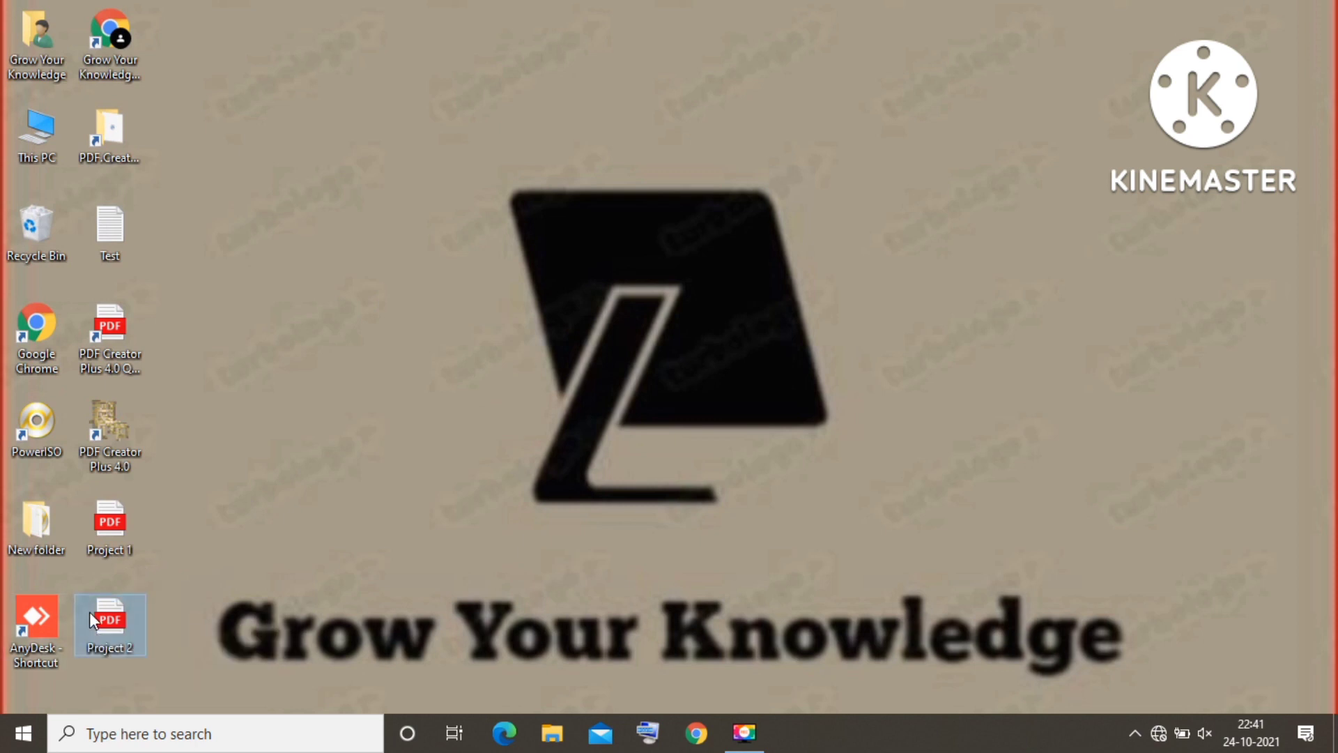
double_click(89, 612)
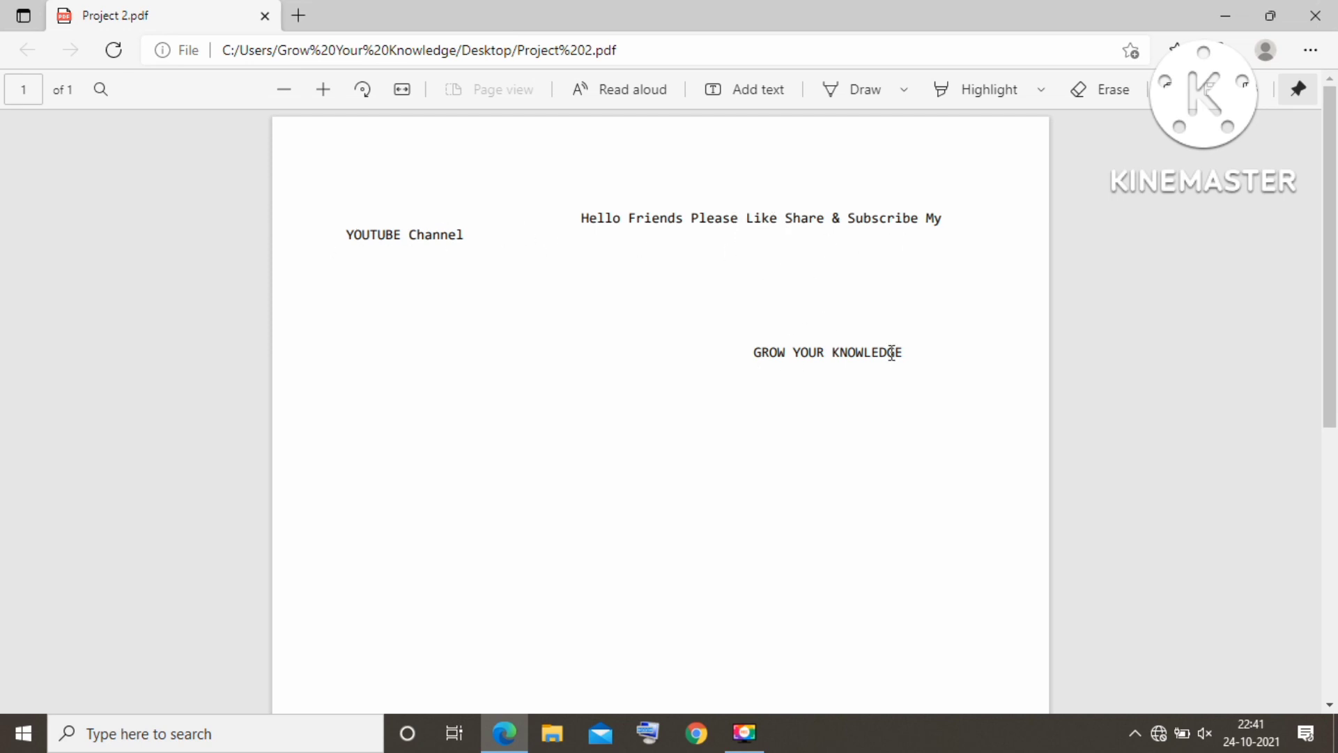
Close the Edge window showing Project 2.pdf and click the taskbar.
click(1315, 16)
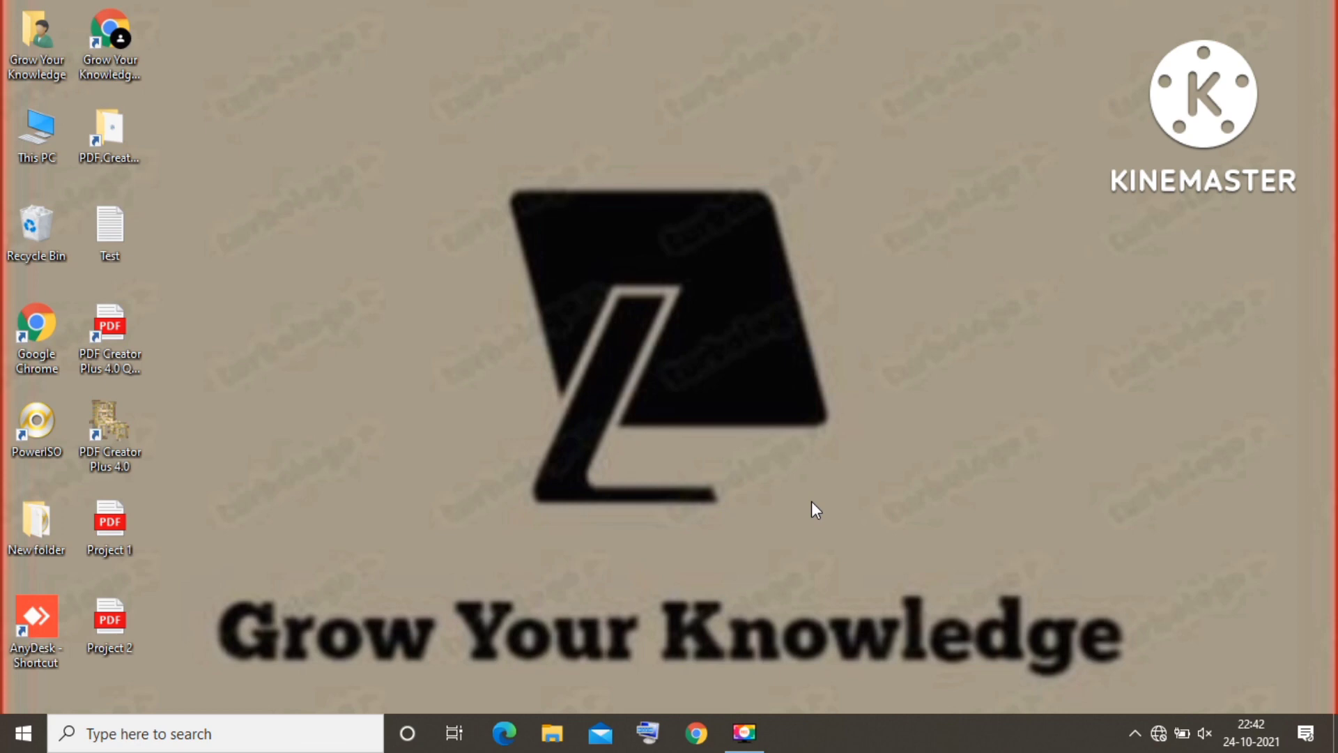
click(744, 732)
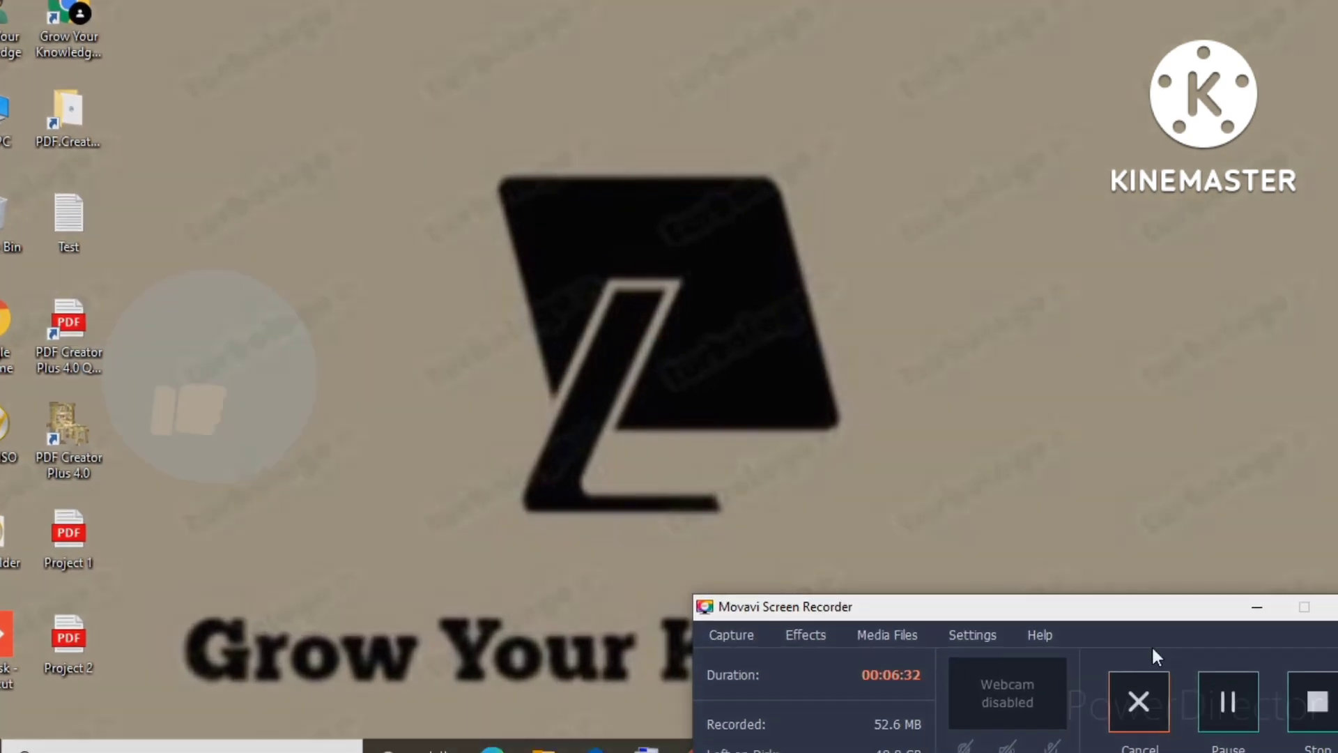